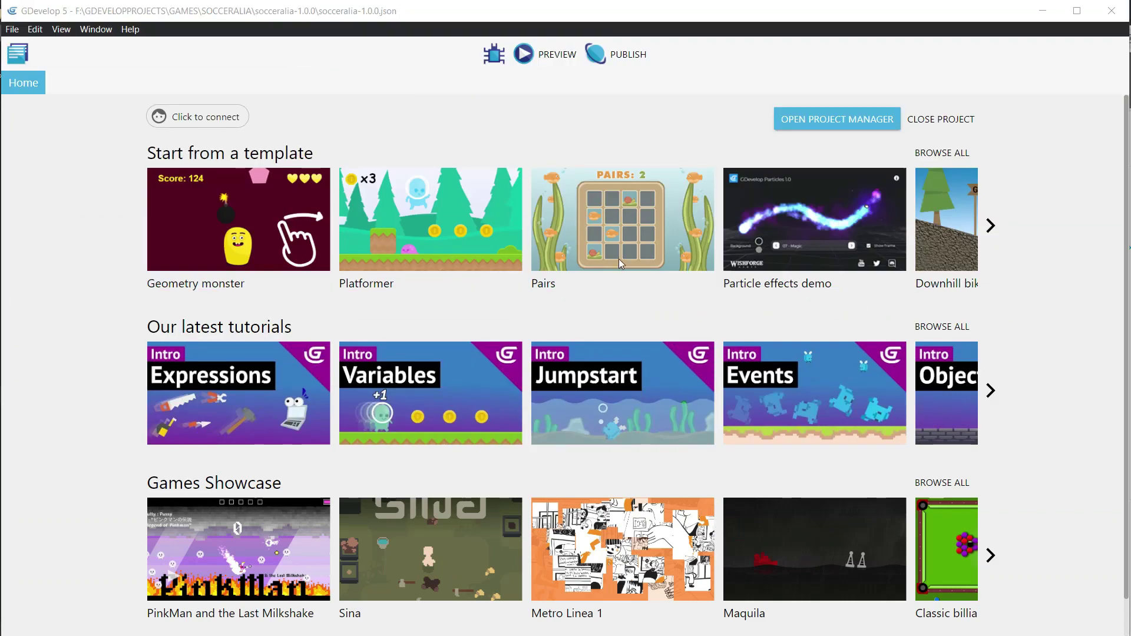
Step: Start a Platformer-template project named SKINNING TUTORIAL and create it
click(421, 223)
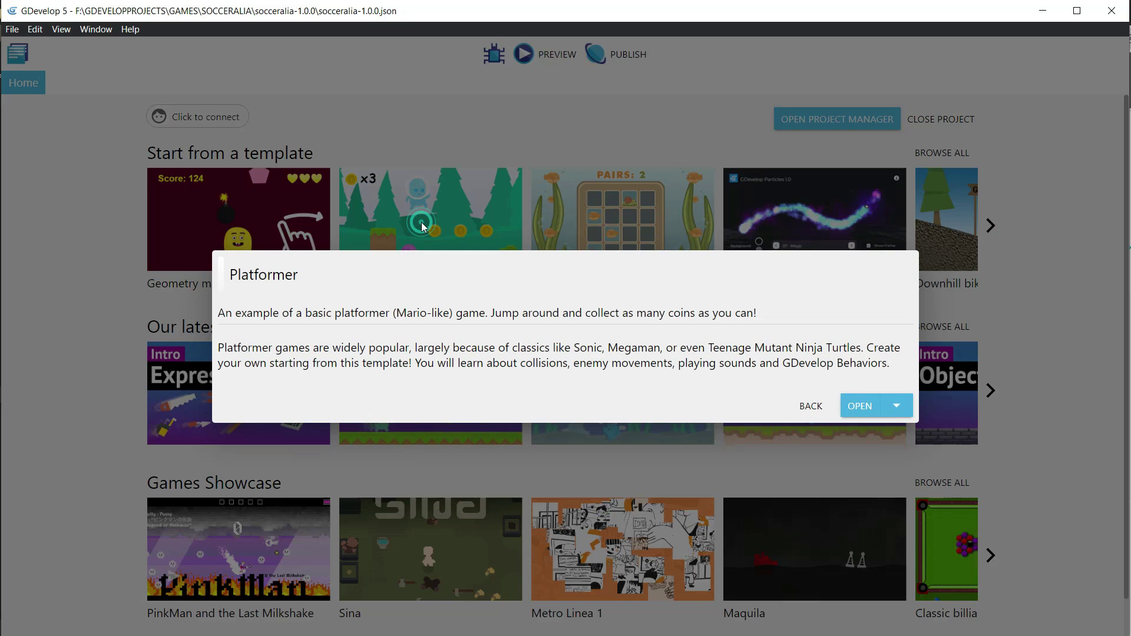
click(859, 406)
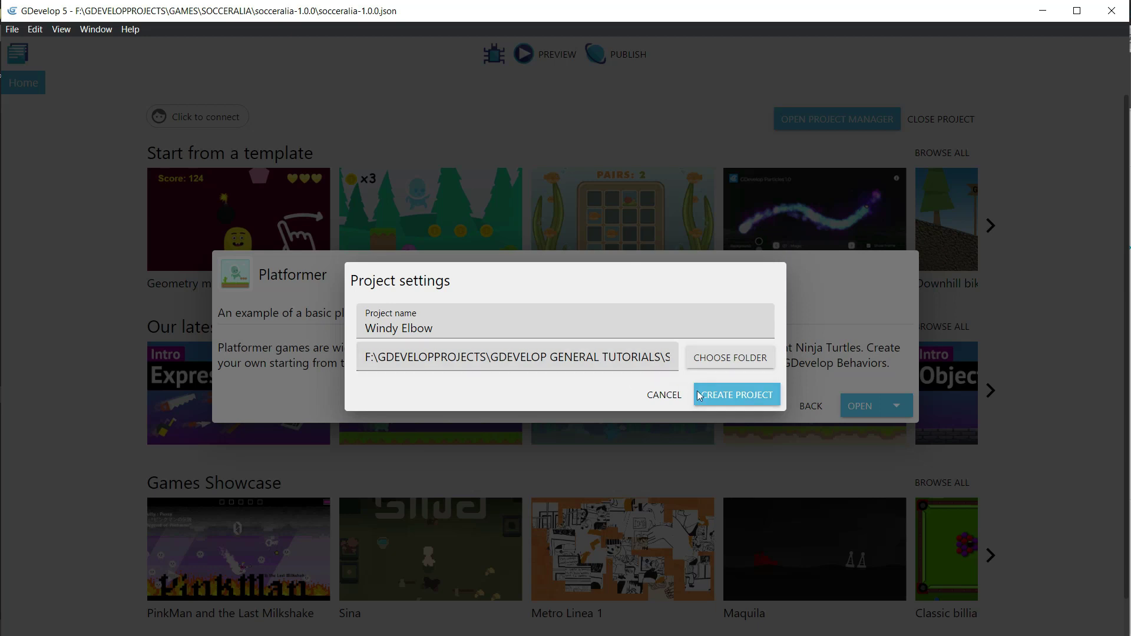
drag(480, 331, 312, 316)
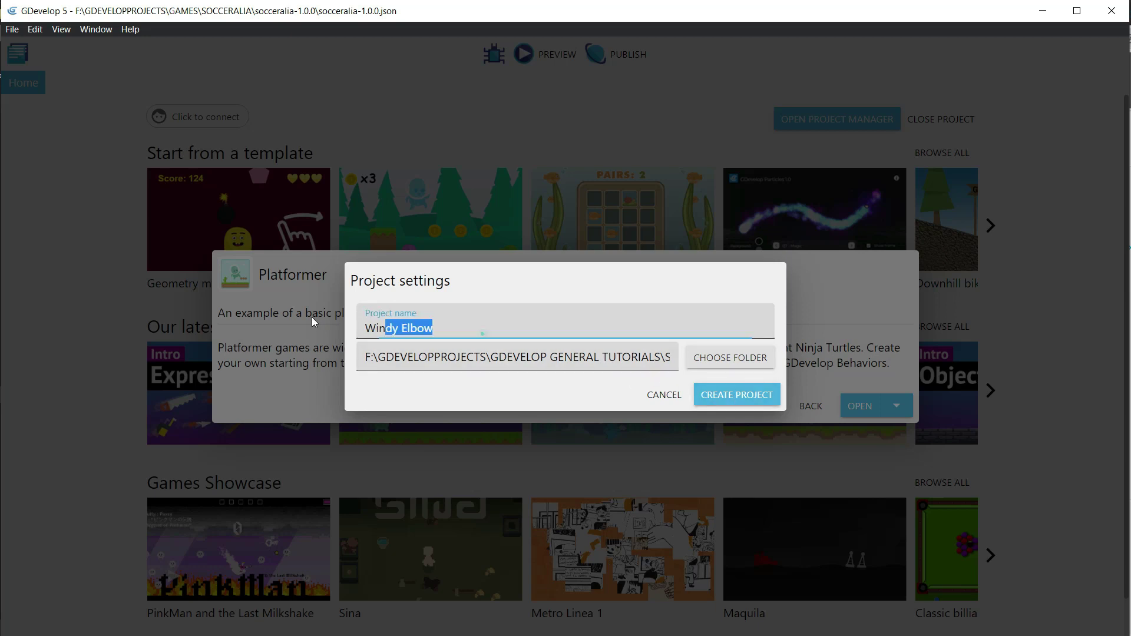
text(SKIN 4)
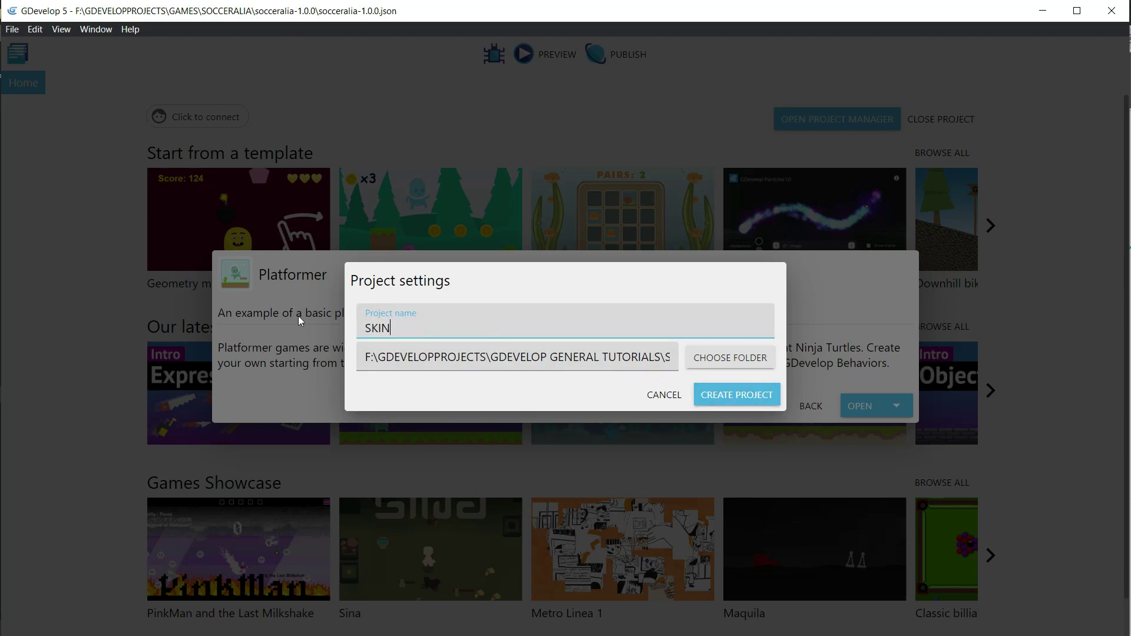
key(BackSpace)
text(TUTORIAL)
click(391, 330)
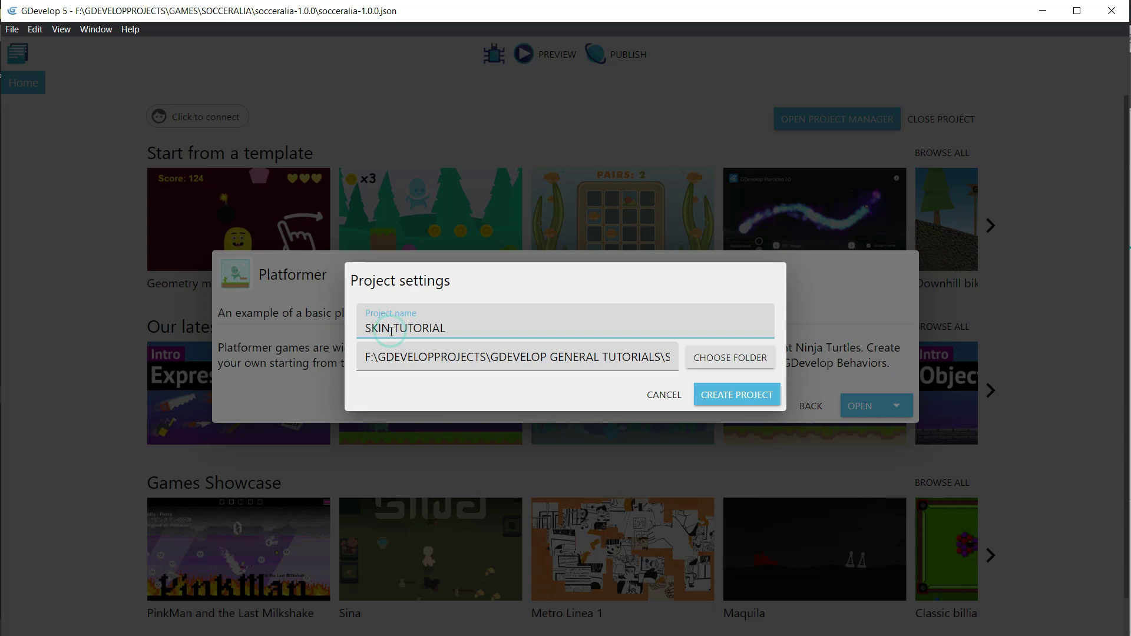
text(NING)
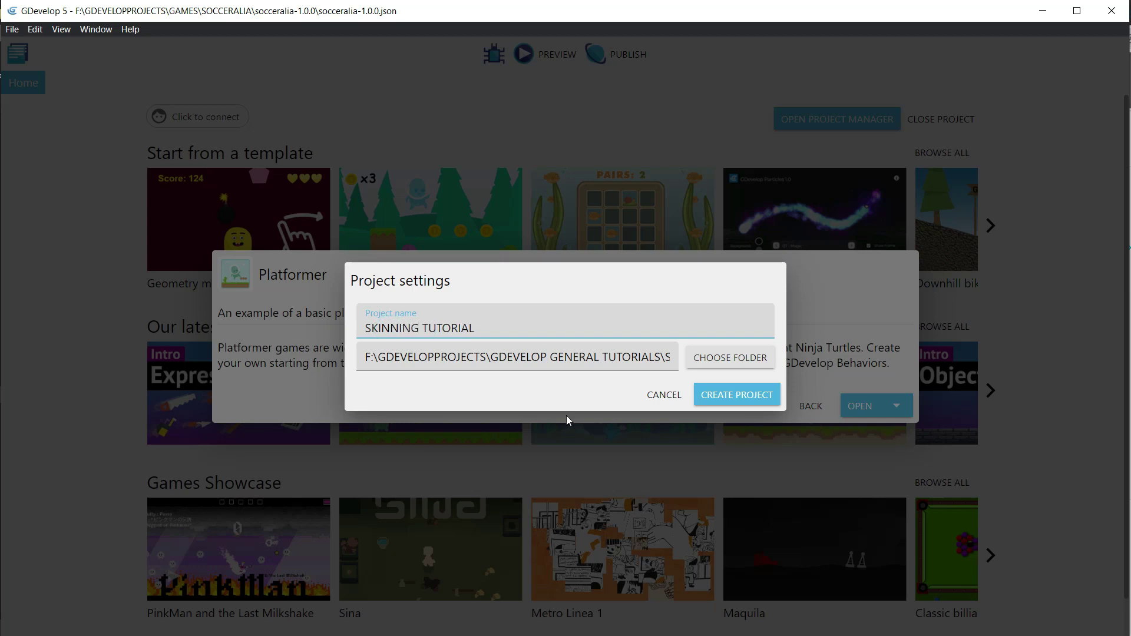
click(745, 395)
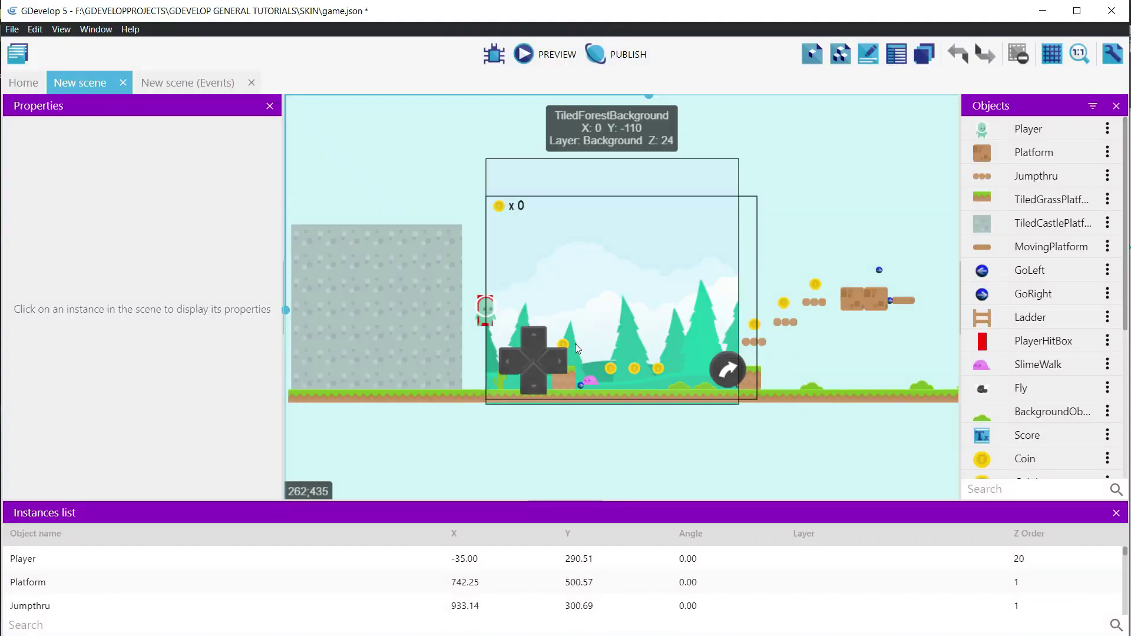
scroll(489, 352, up, 6)
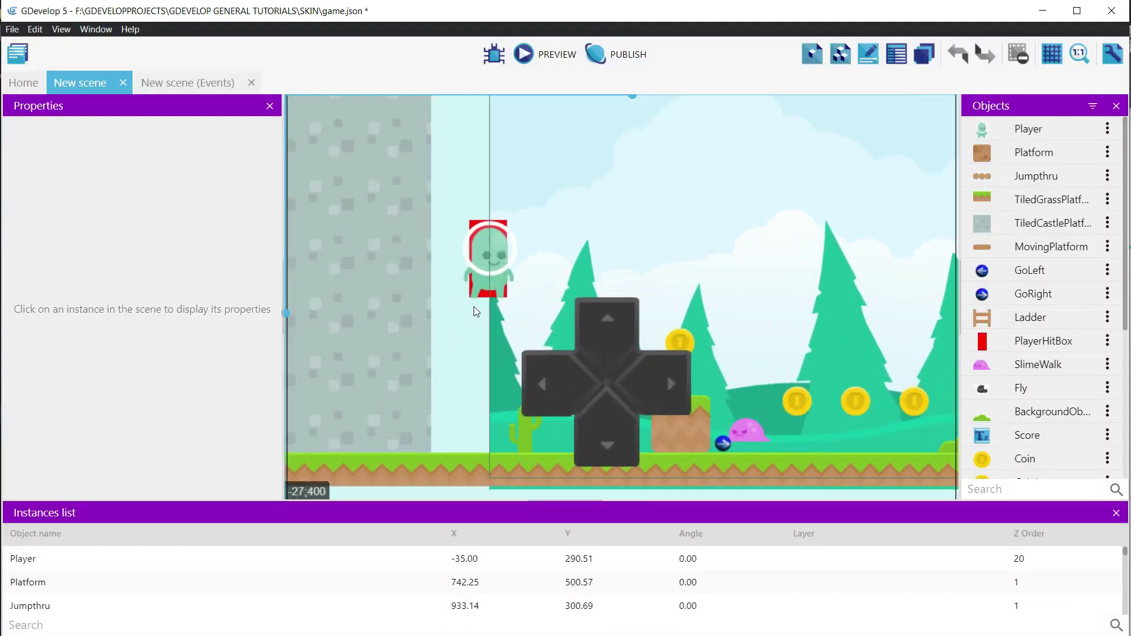
scroll(476, 311, up, 5)
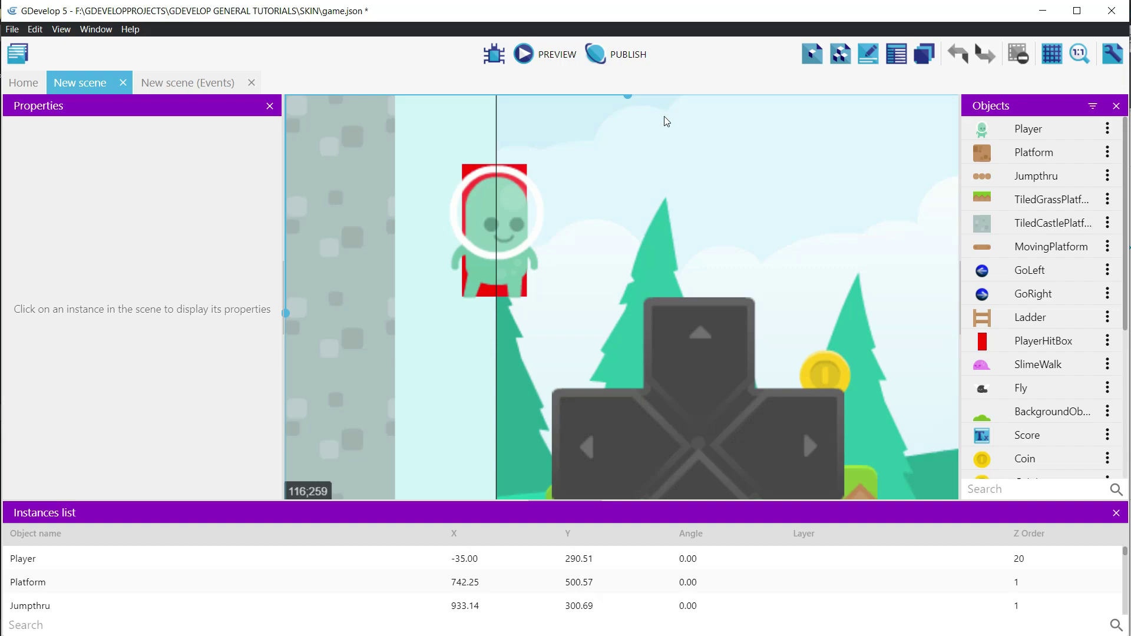
click(535, 59)
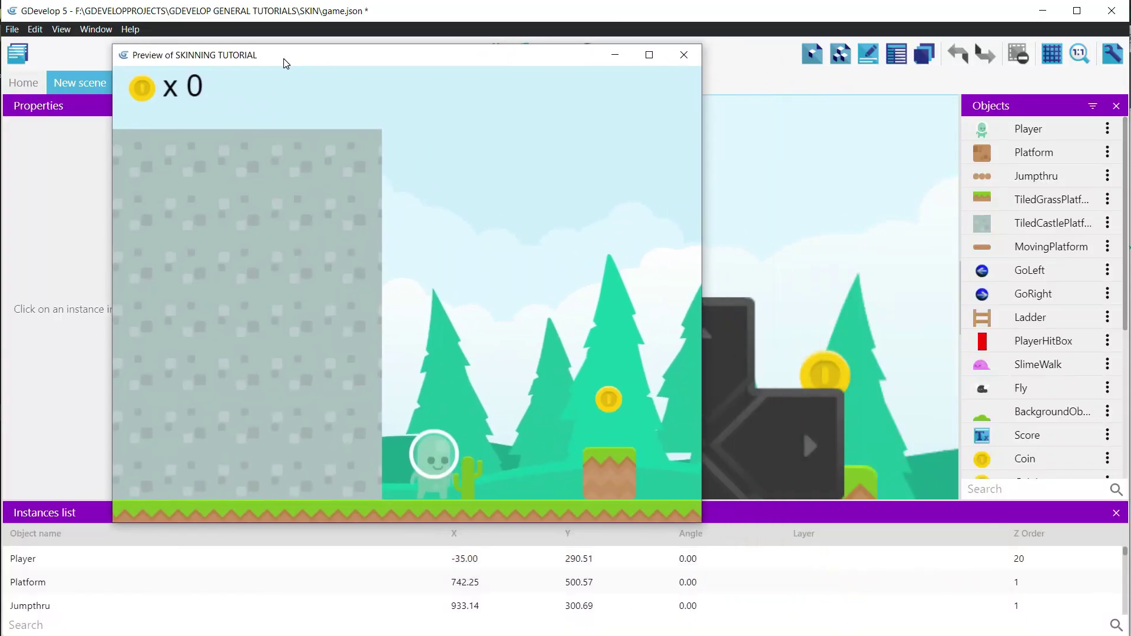
drag(285, 63, 282, 64)
key(Right)
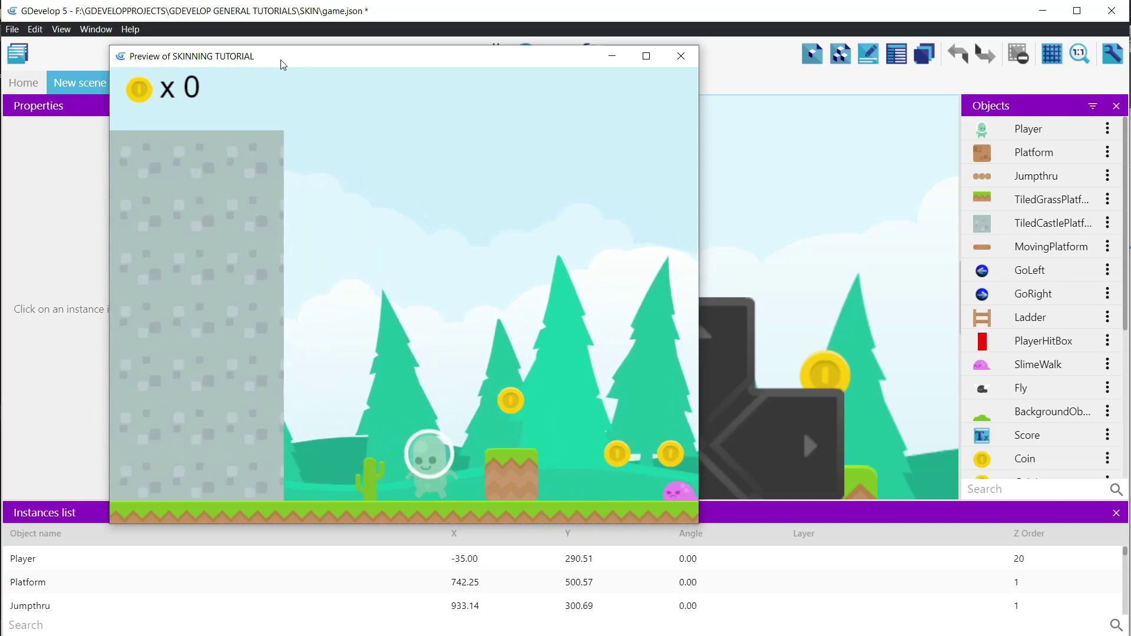
key(space)
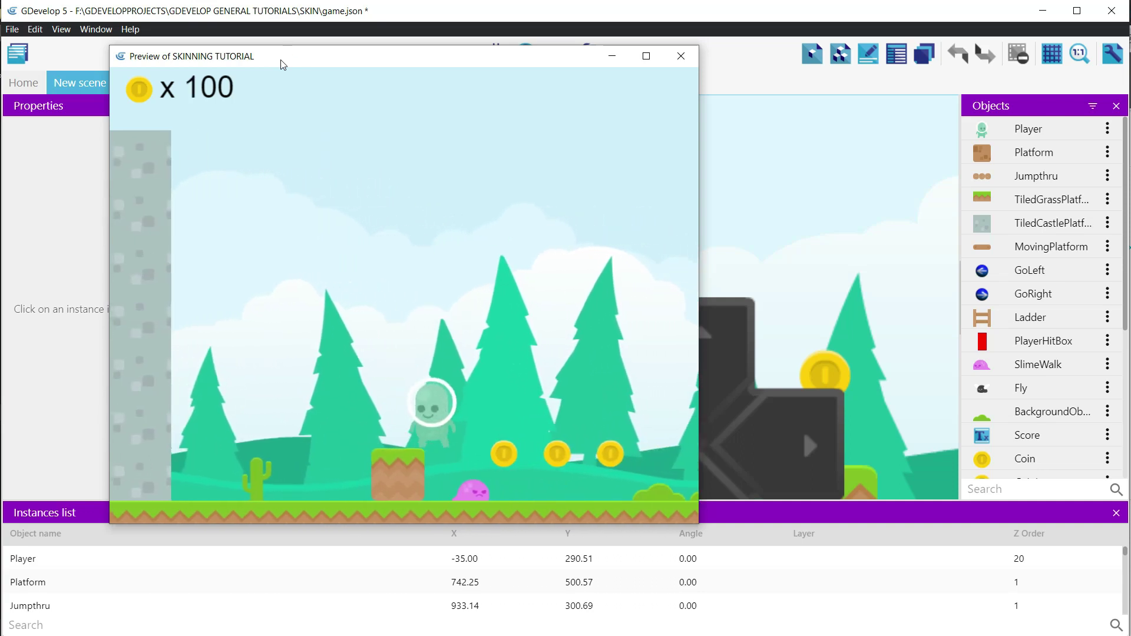
key(Left)
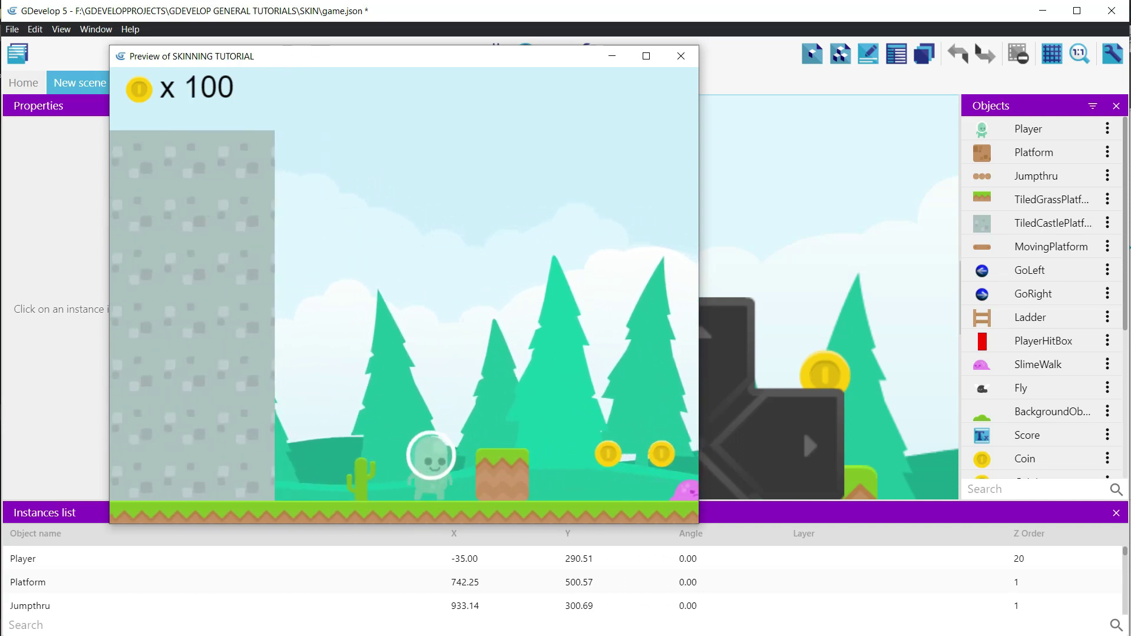
click(680, 56)
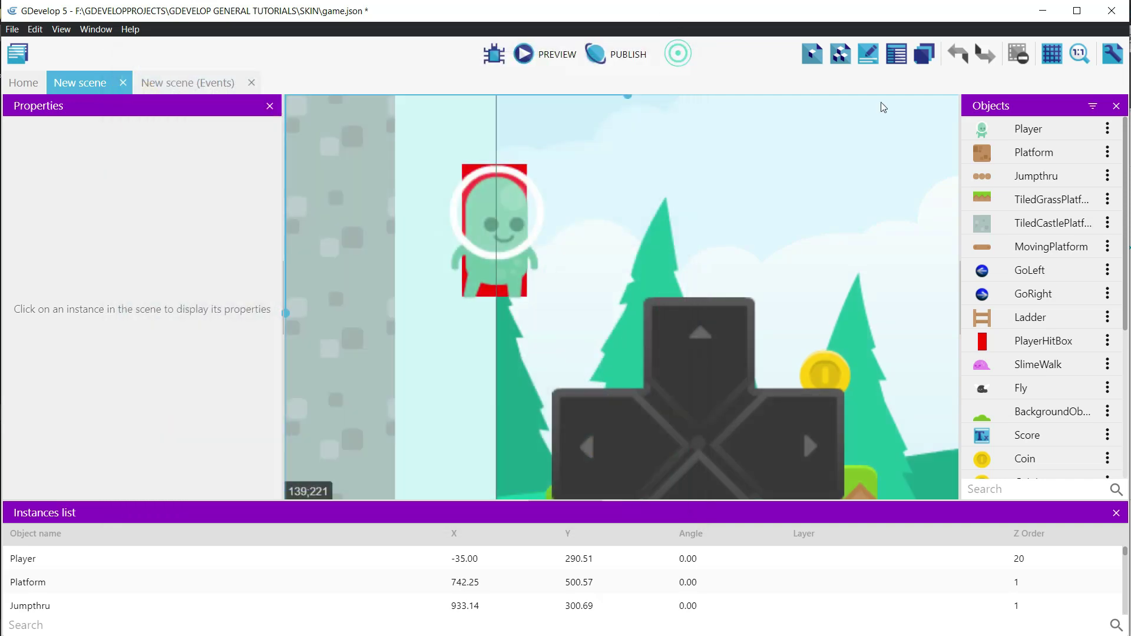
Step: Add CartoonWarrior frames Idle_01–Idle_06.png to the Player's Idle animation
double_click(1037, 131)
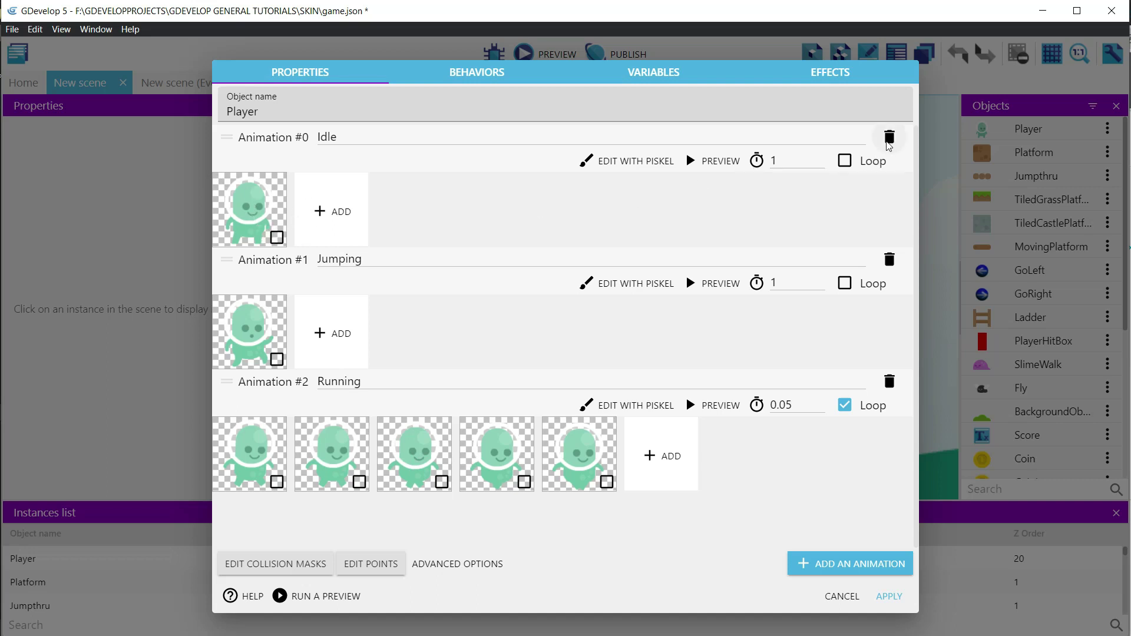
click(340, 215)
double_click(118, 145)
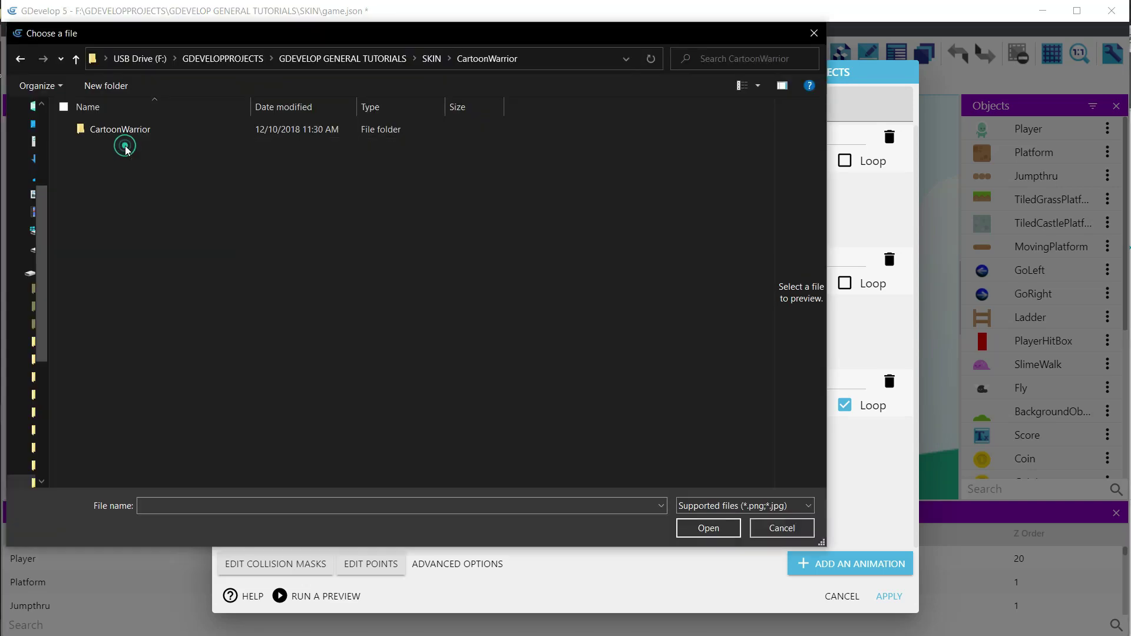
double_click(122, 130)
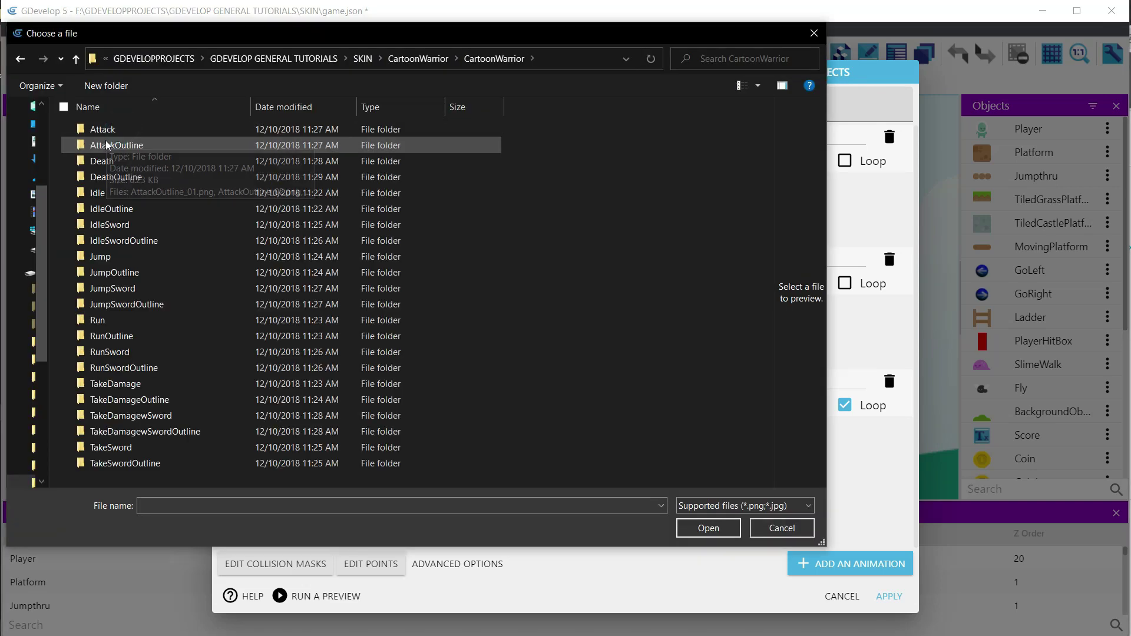
double_click(102, 192)
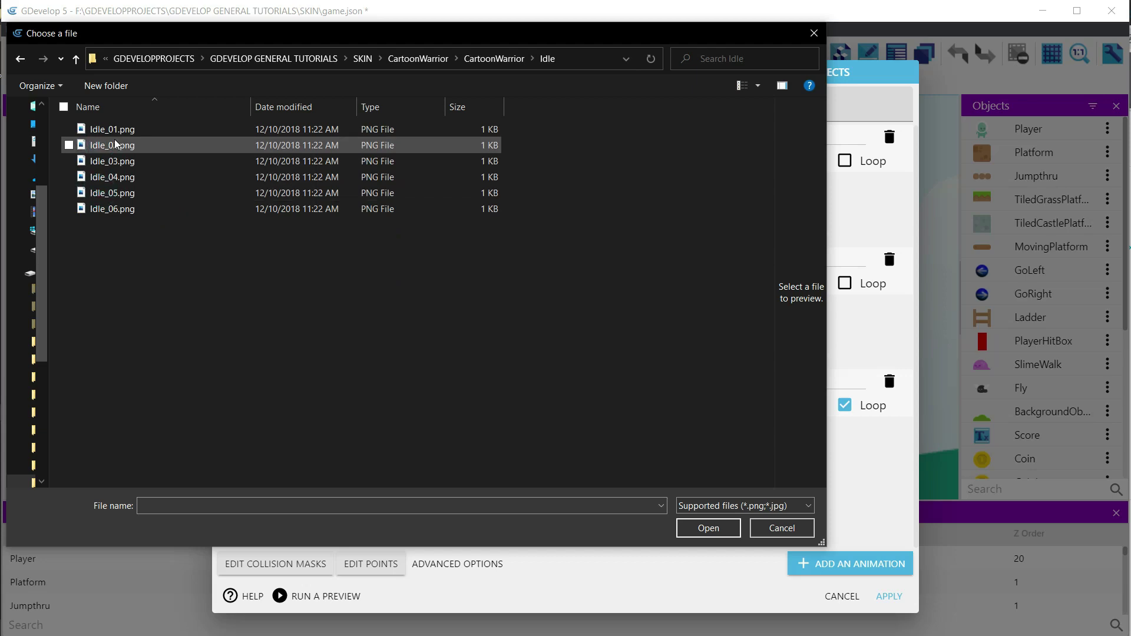
click(116, 132)
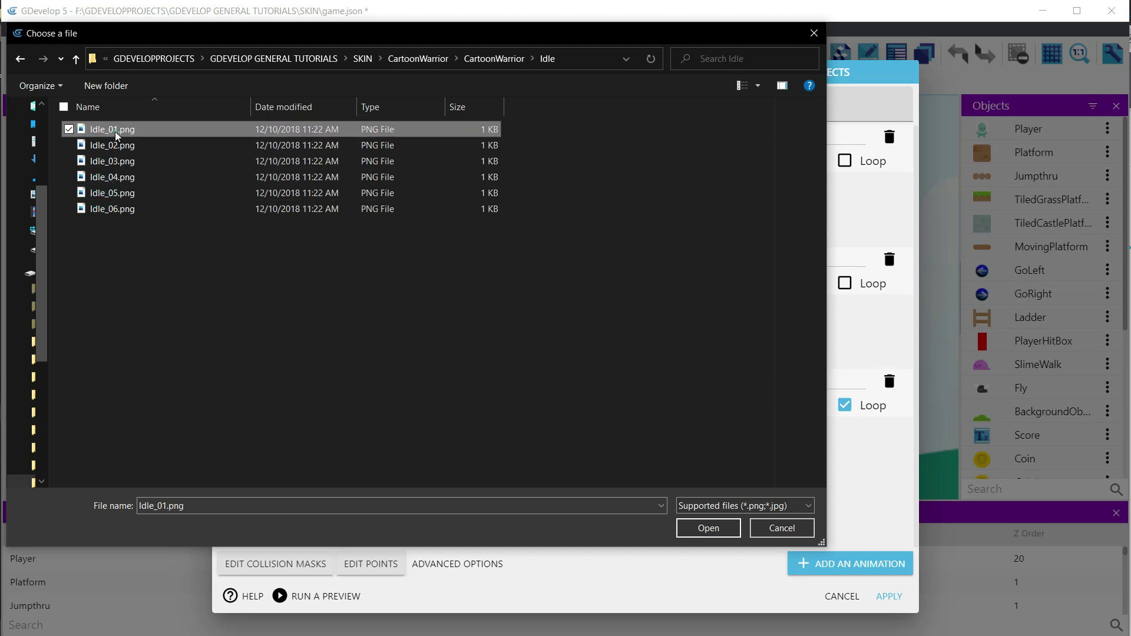
shift+click(112, 209)
click(704, 529)
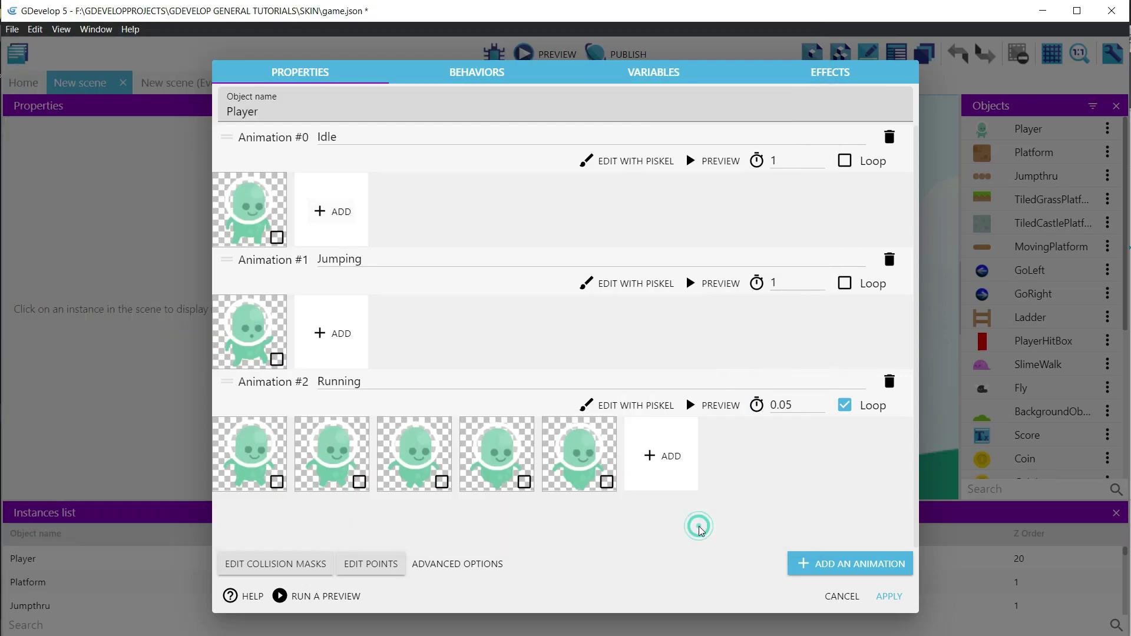
Step: Delete the old green Idle frame and apply the Player changes
click(277, 238)
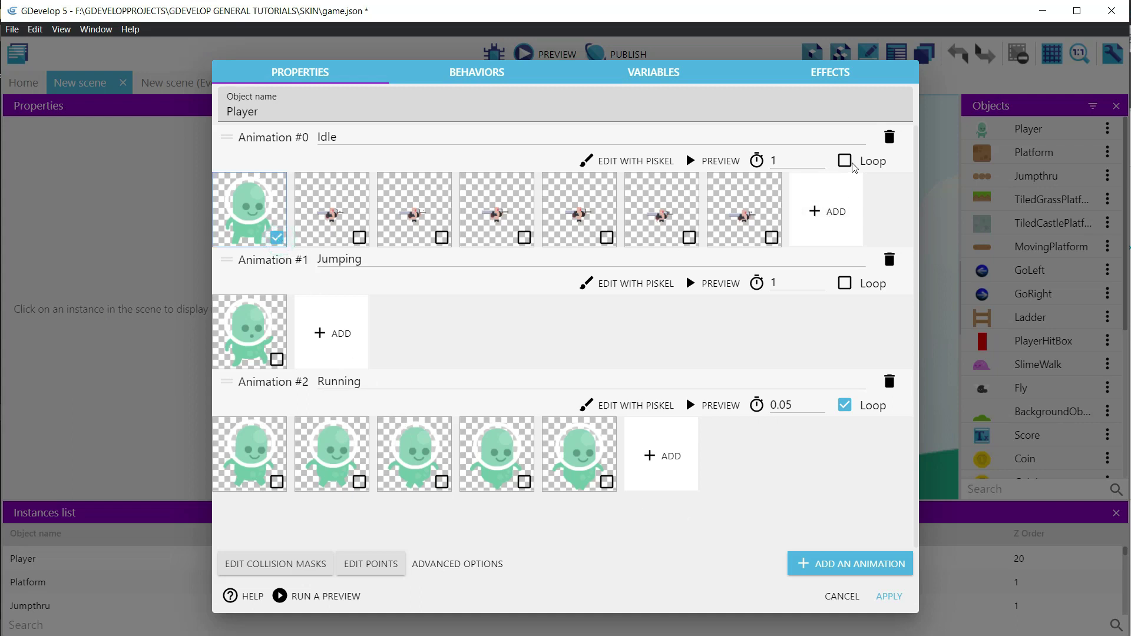
right_click(252, 217)
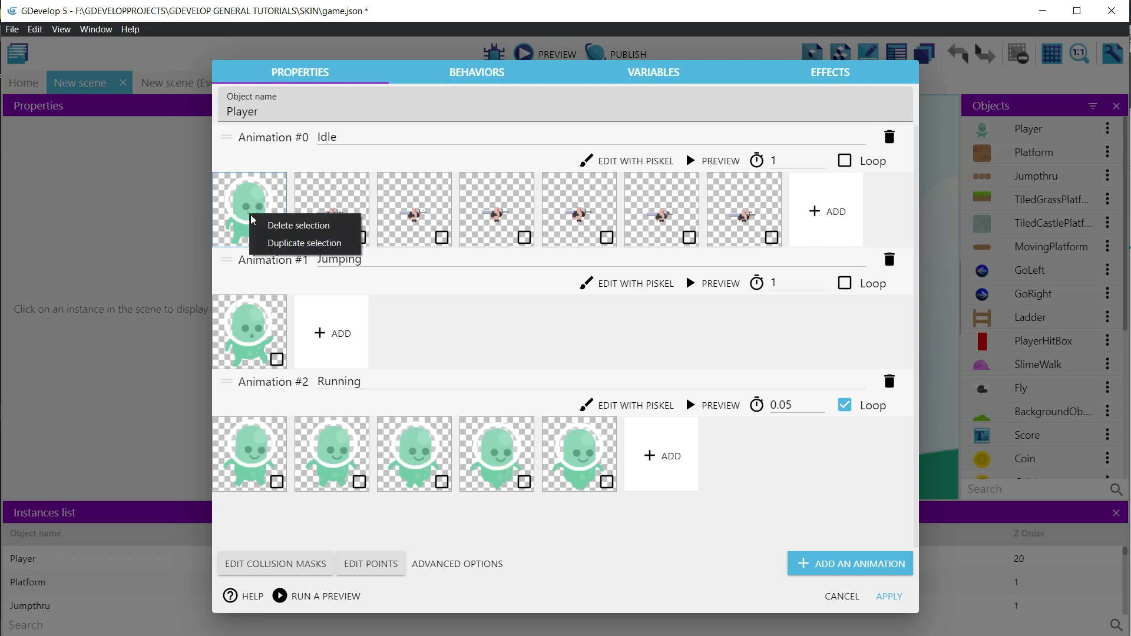
click(297, 227)
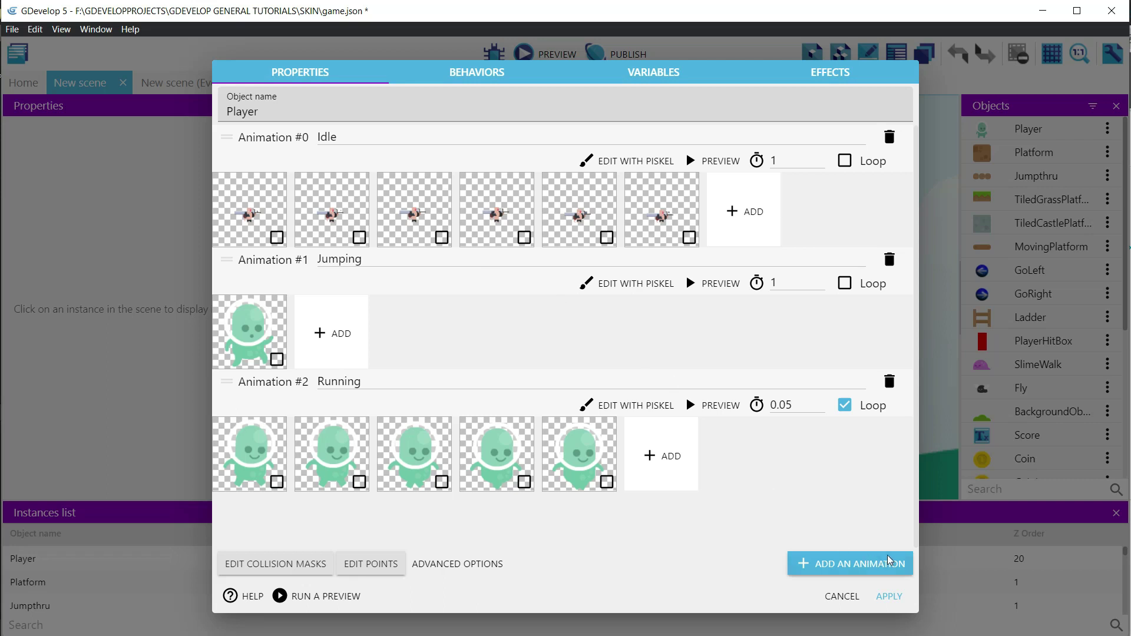
click(889, 596)
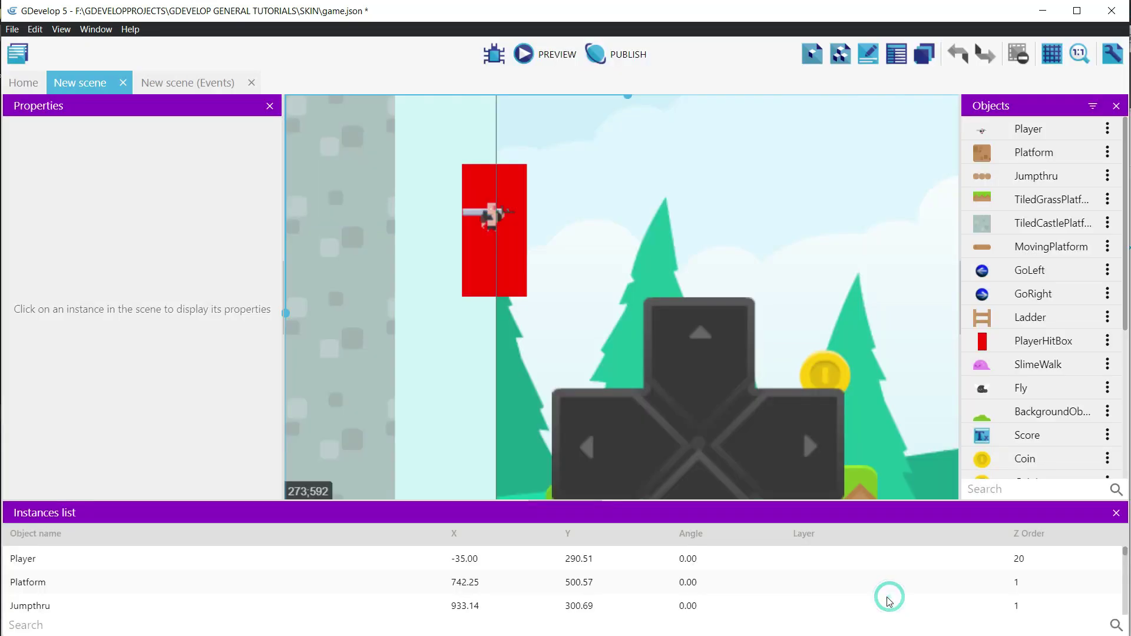
Step: Enlarge the Player instance to 111 by 126 and shift it left and up
click(491, 220)
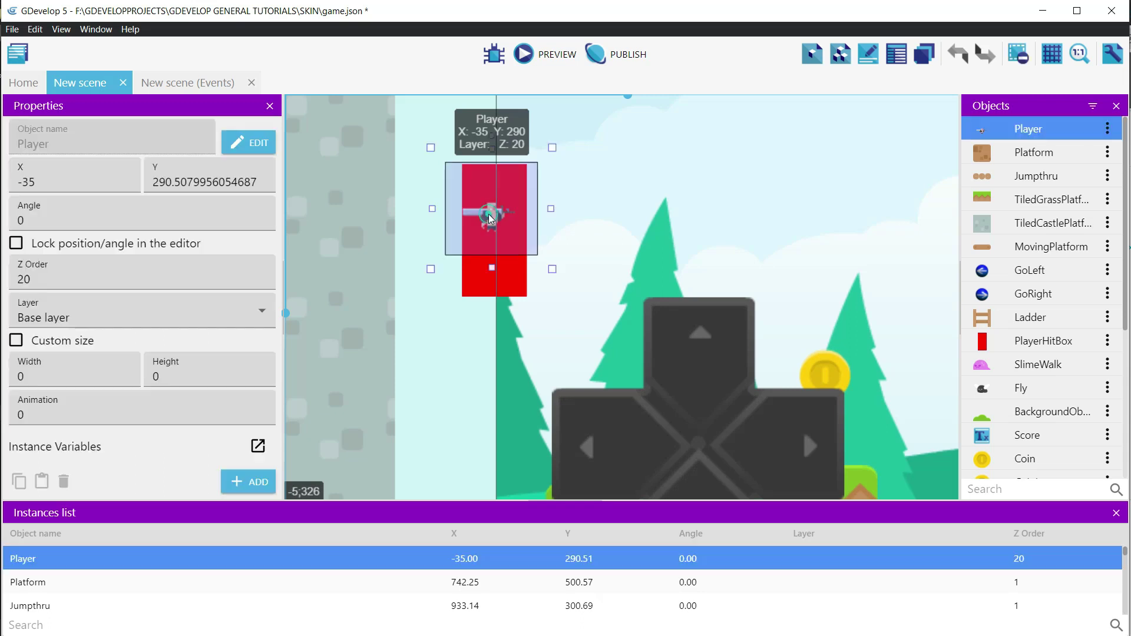
drag(560, 280, 606, 346)
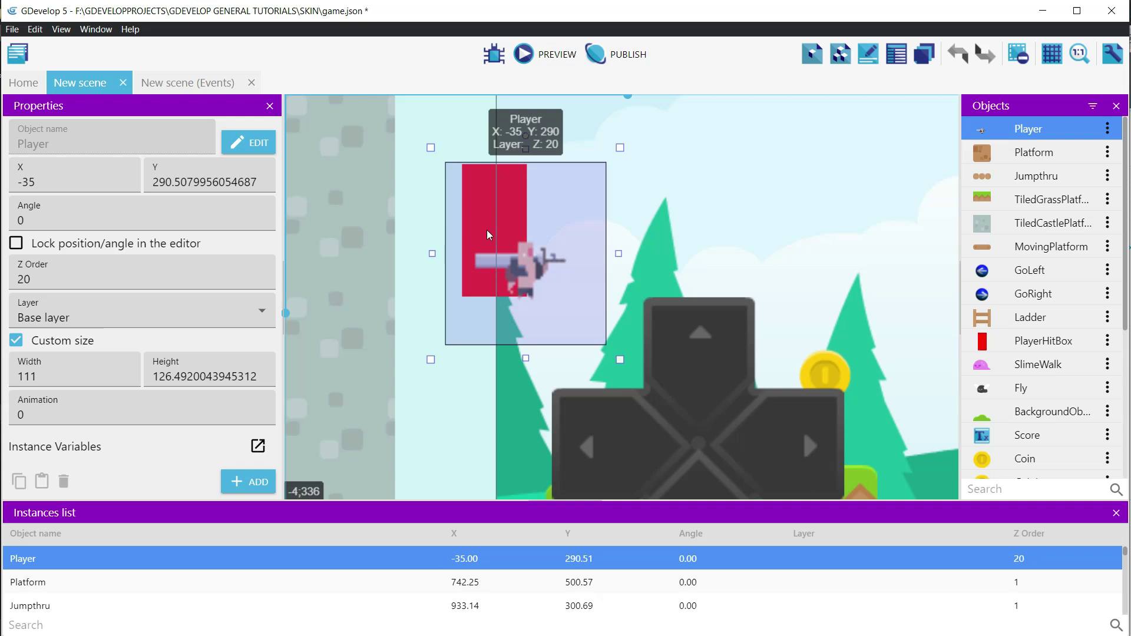
drag(487, 235, 495, 269)
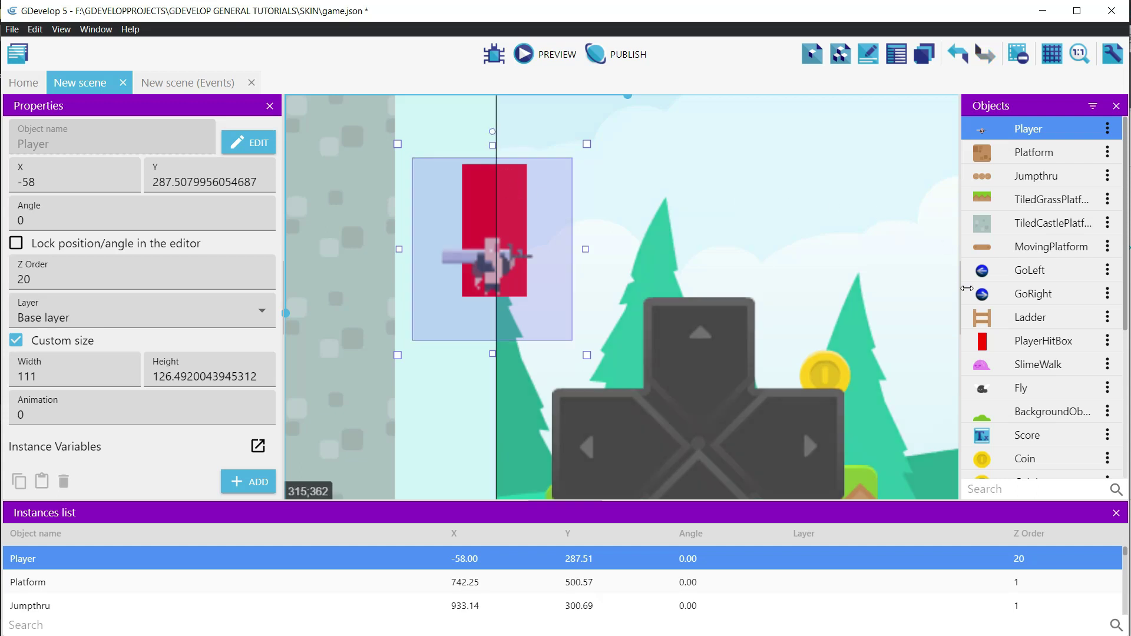
Step: Shrink the red PlayerHitBox to about 24×49 and move the Player over it
click(1043, 341)
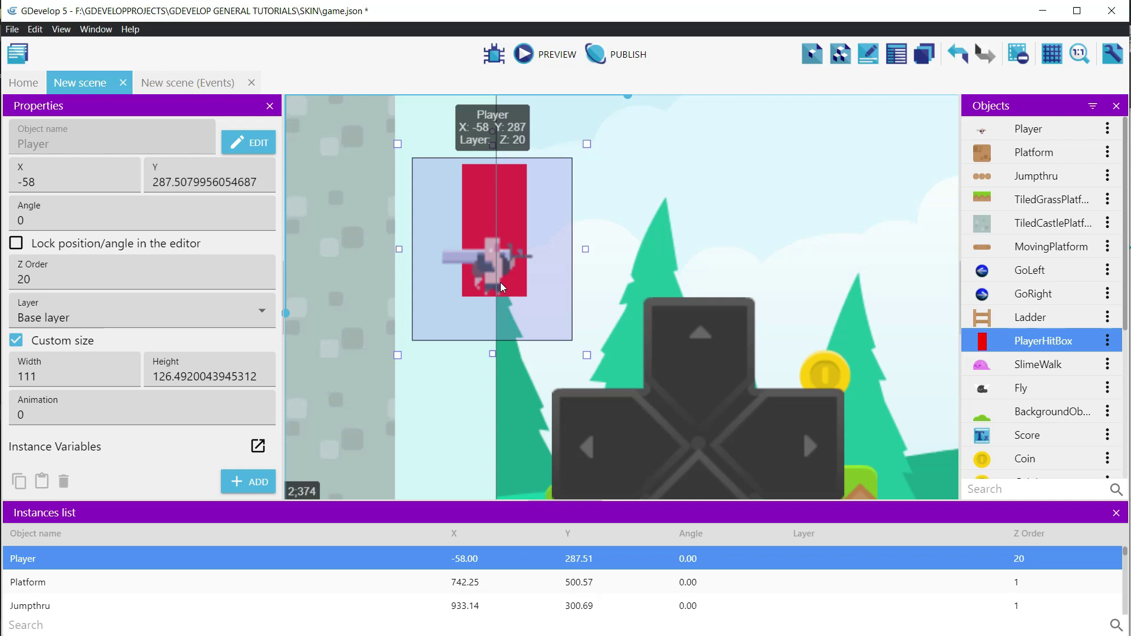
drag(499, 277, 586, 271)
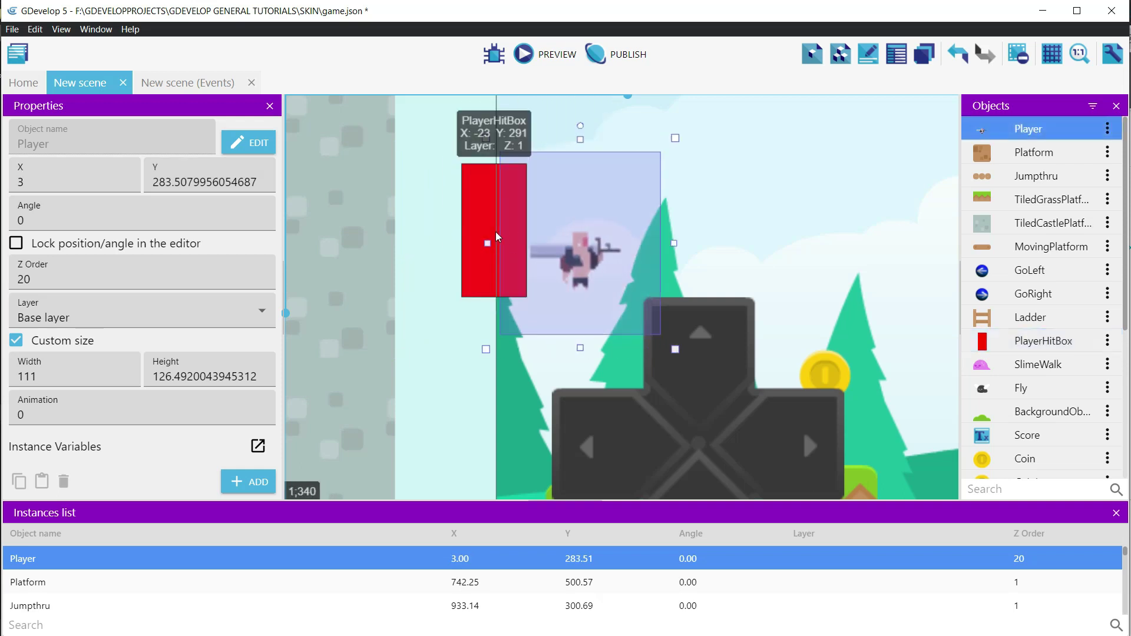
click(479, 216)
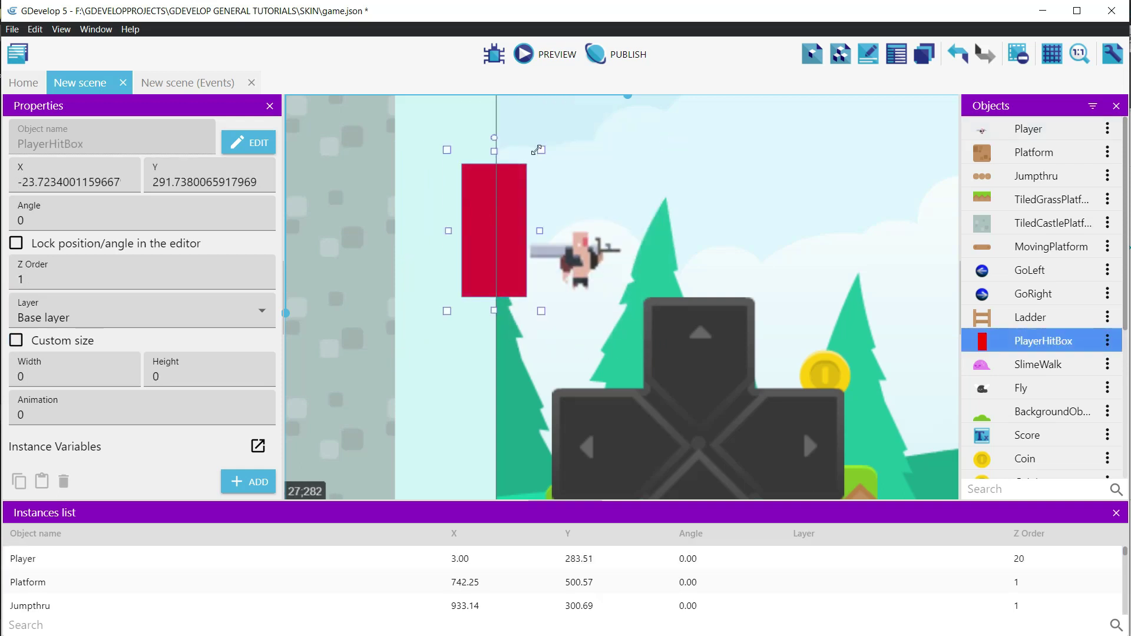
drag(539, 149, 496, 217)
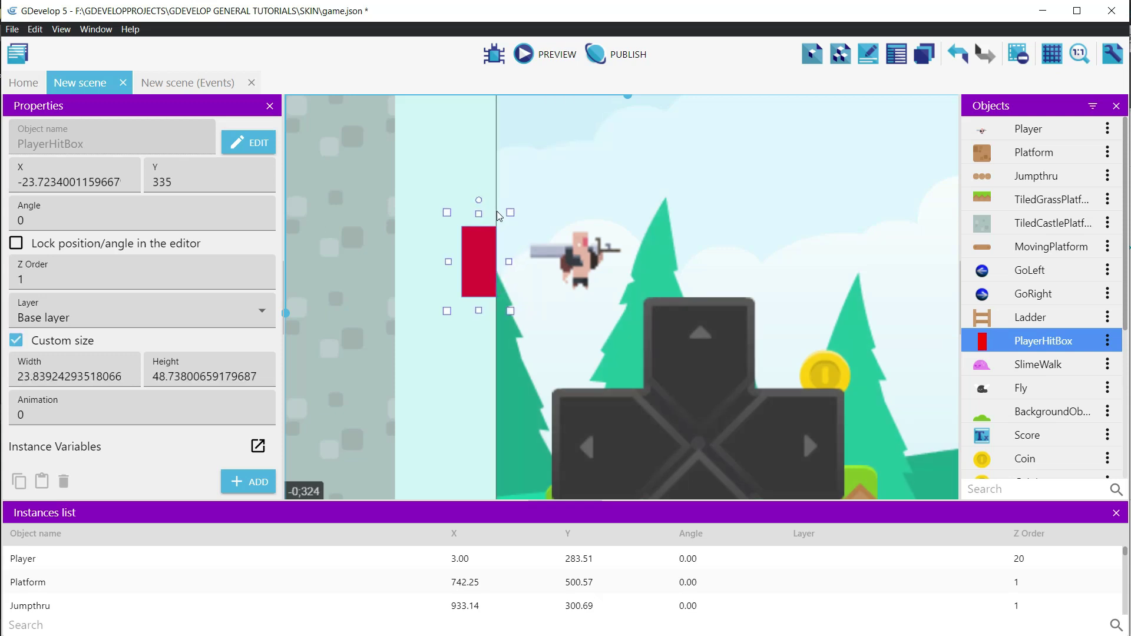
drag(577, 266, 471, 274)
Step: Make the Idle animation loop with a frame timing of 0.04
double_click(480, 263)
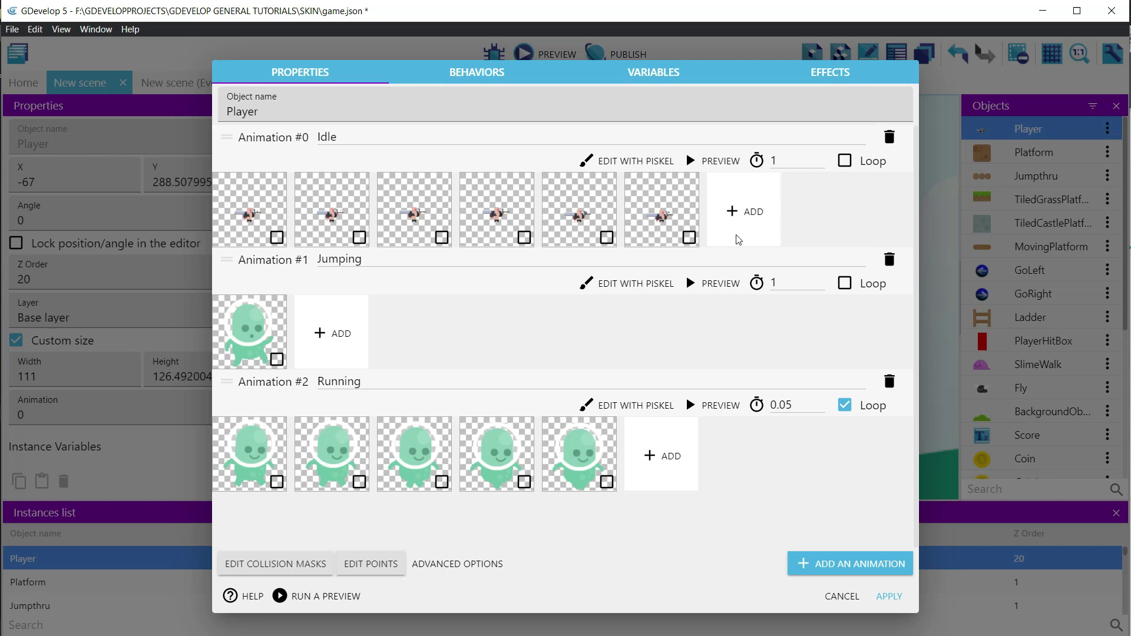
click(846, 162)
double_click(777, 157)
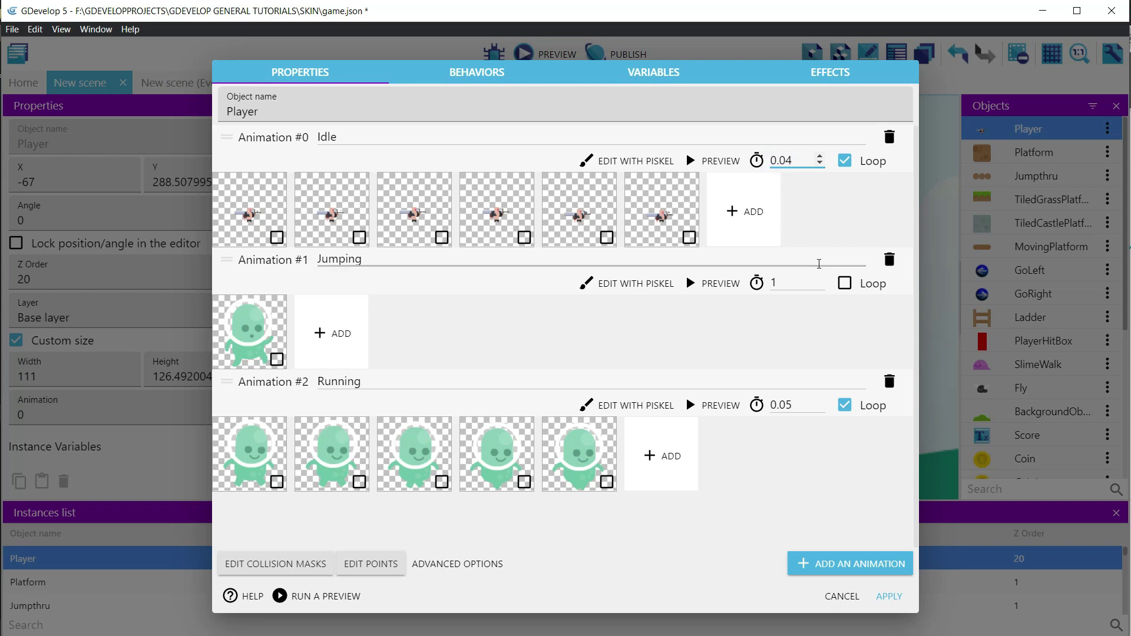
click(893, 599)
Step: Add CartoonWarrior frames Jump_01–Jump_06.png to the Jumping animation
click(252, 142)
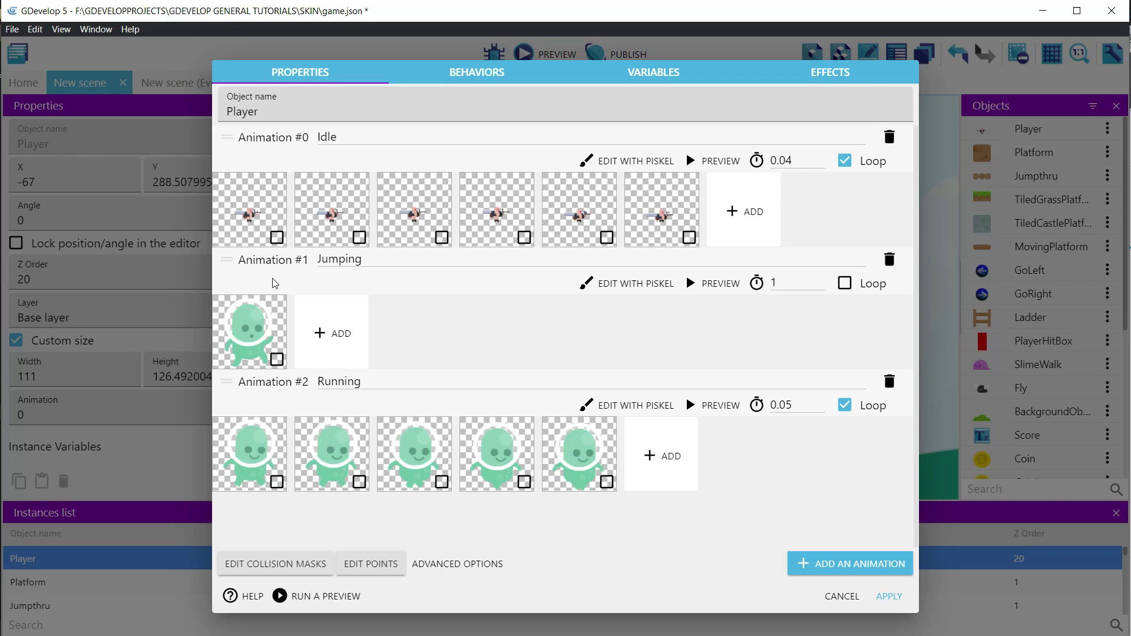
click(339, 340)
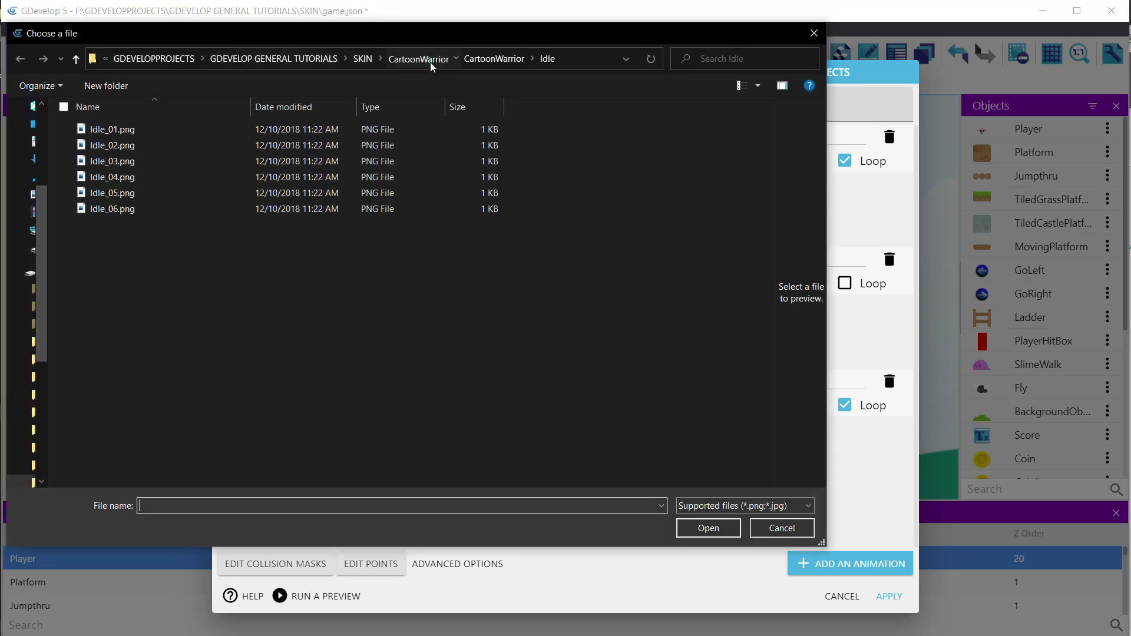
click(401, 59)
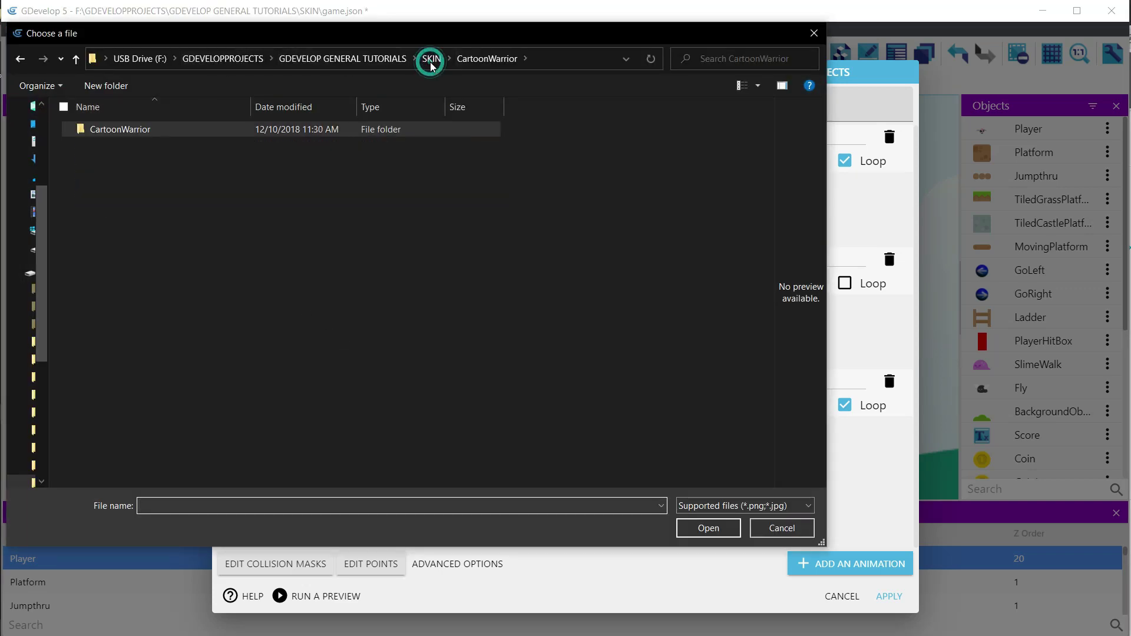
double_click(130, 133)
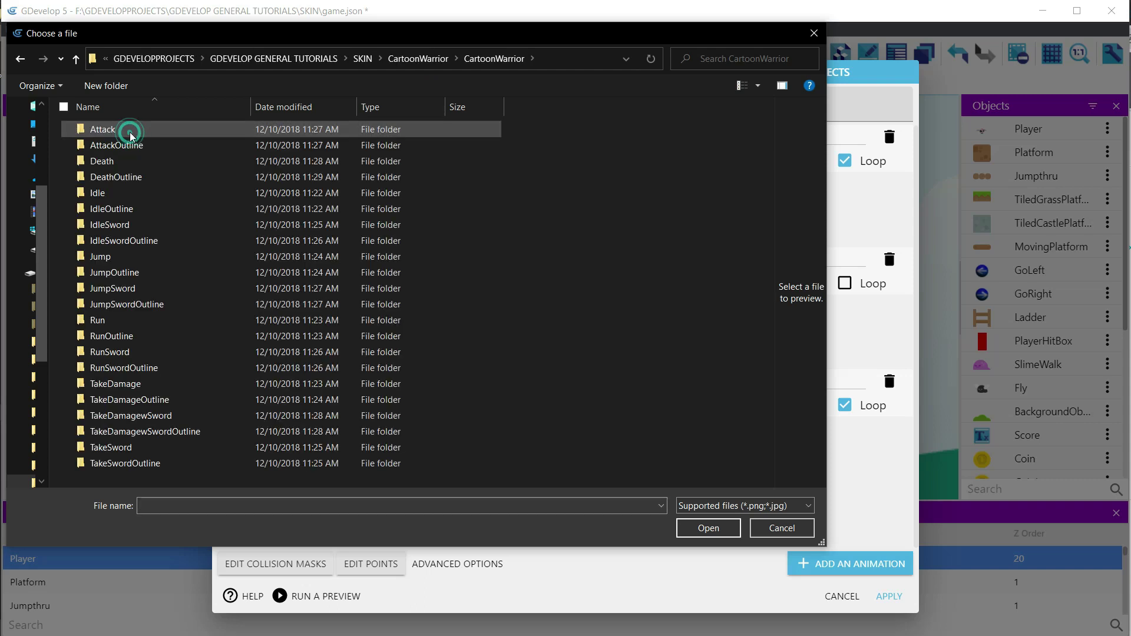
double_click(107, 263)
click(121, 131)
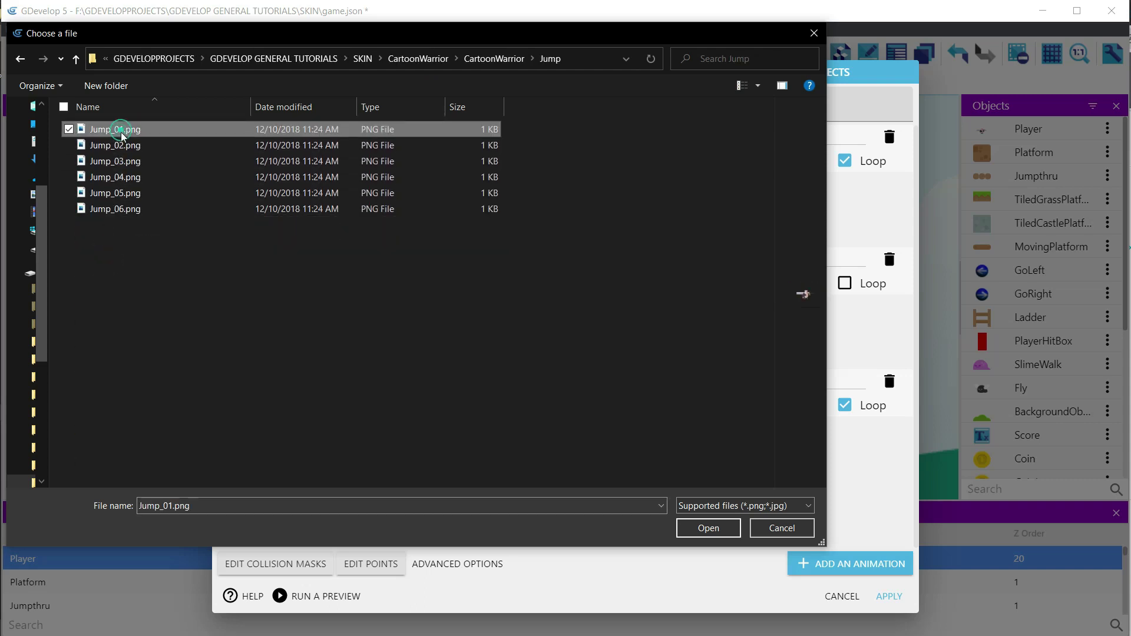
shift+click(111, 209)
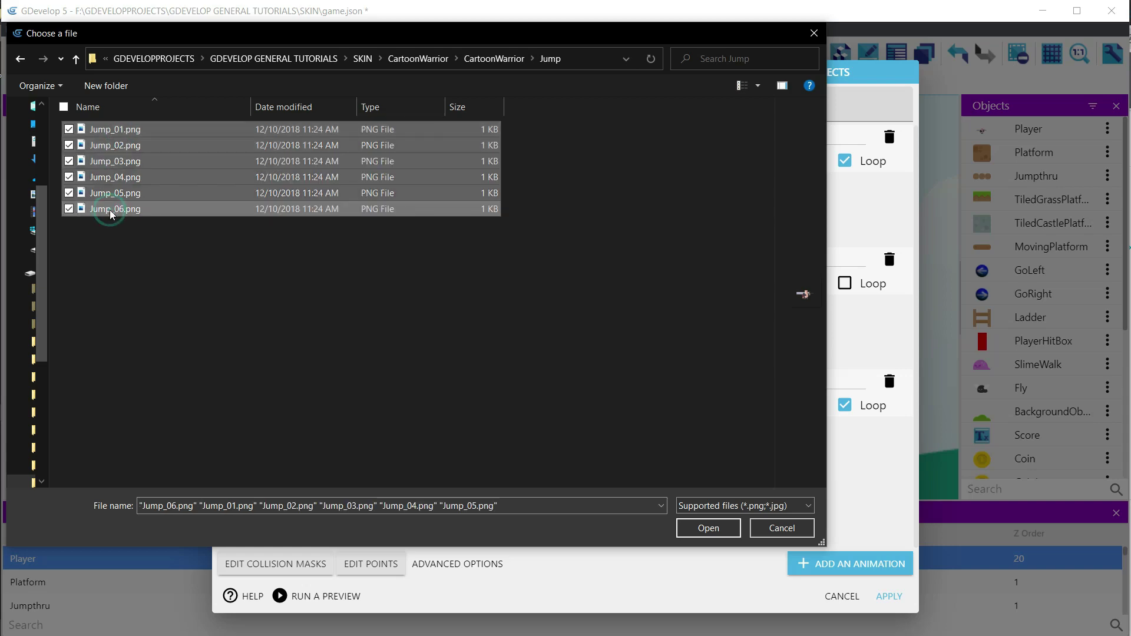
click(708, 528)
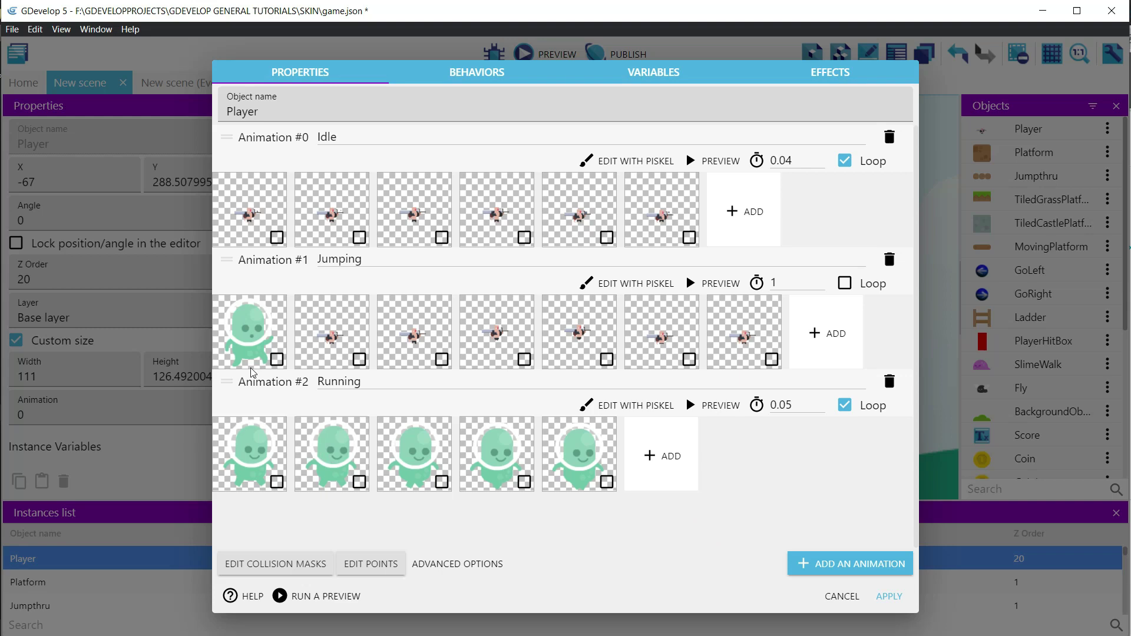
Step: Delete the old green frame from the Jumping animation
click(275, 358)
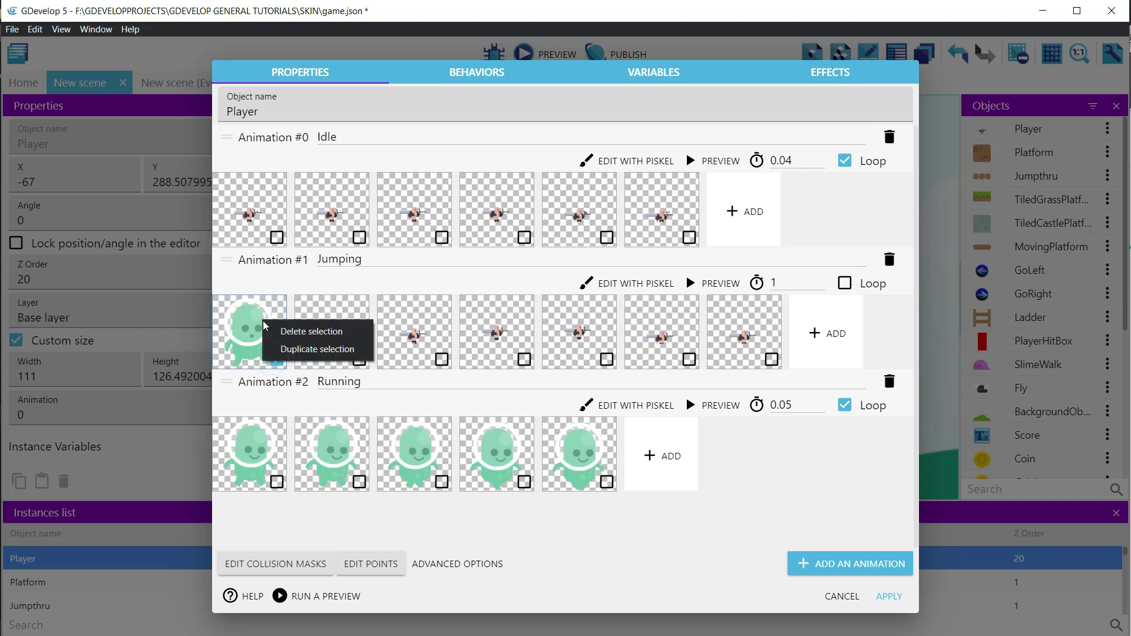
right_click(264, 322)
click(289, 332)
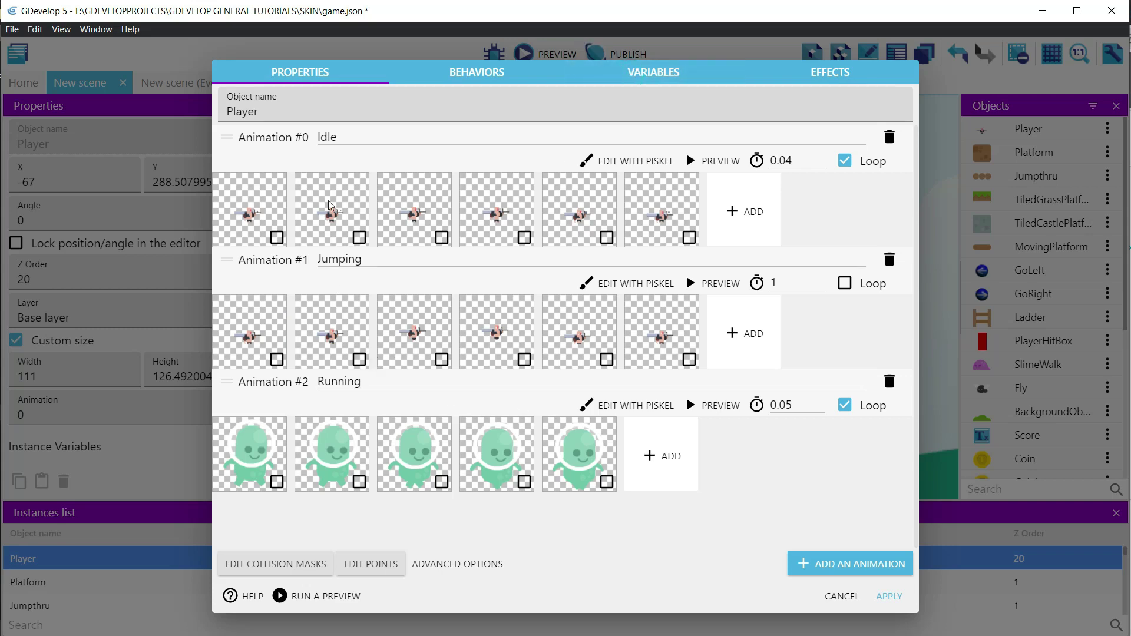
Step: Add CartoonWarrior frames Run_01–Run_08.png to the Running animation
click(651, 466)
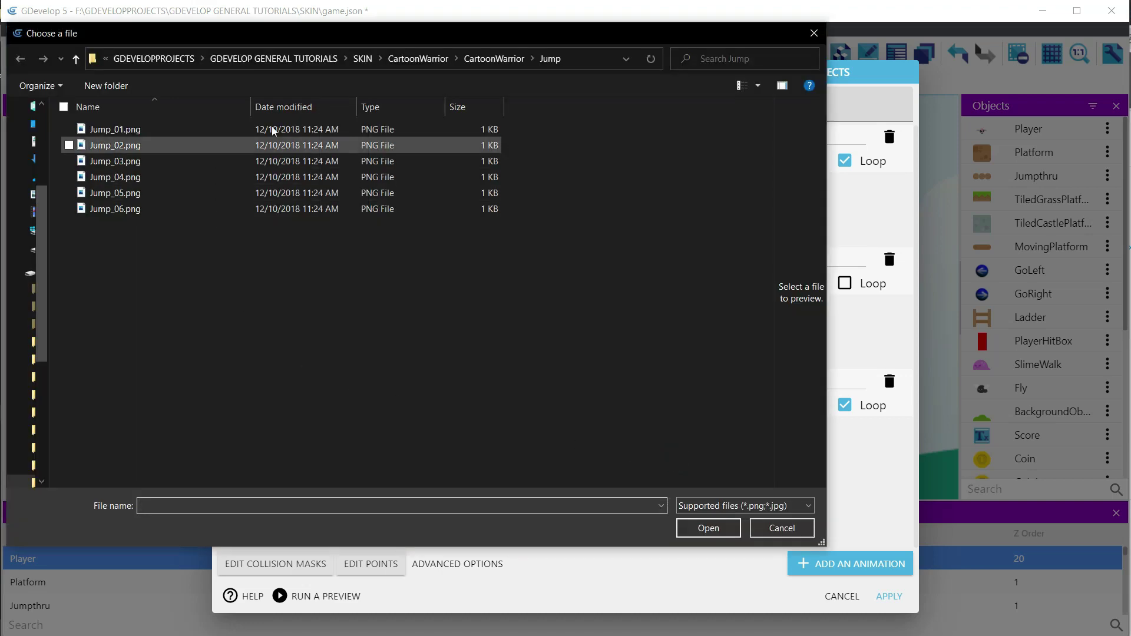
click(494, 58)
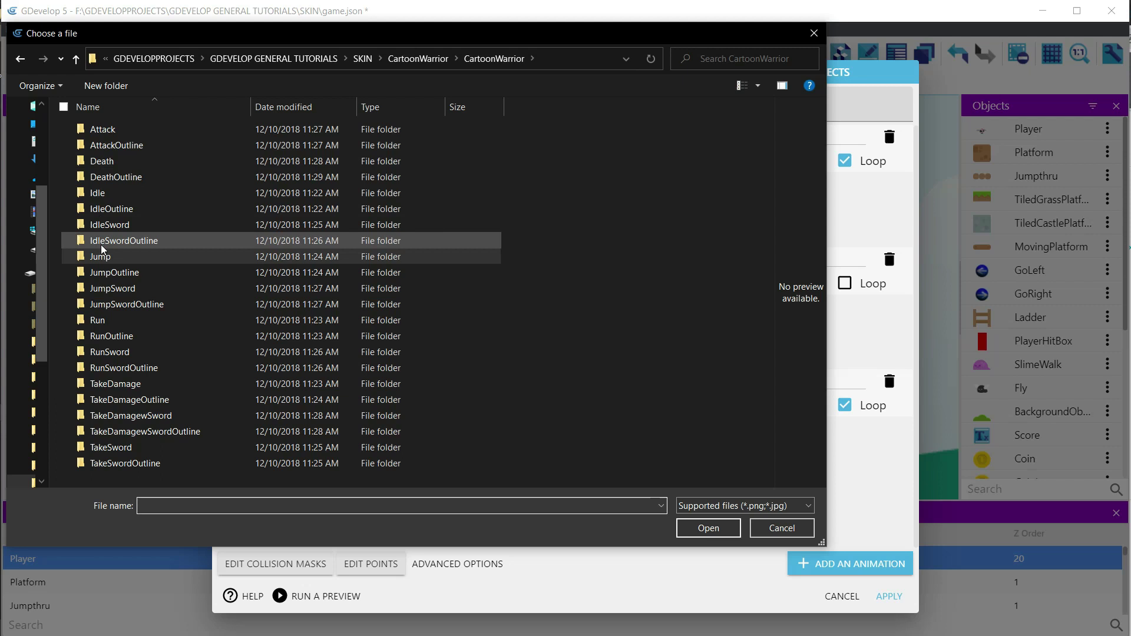
double_click(108, 323)
click(108, 129)
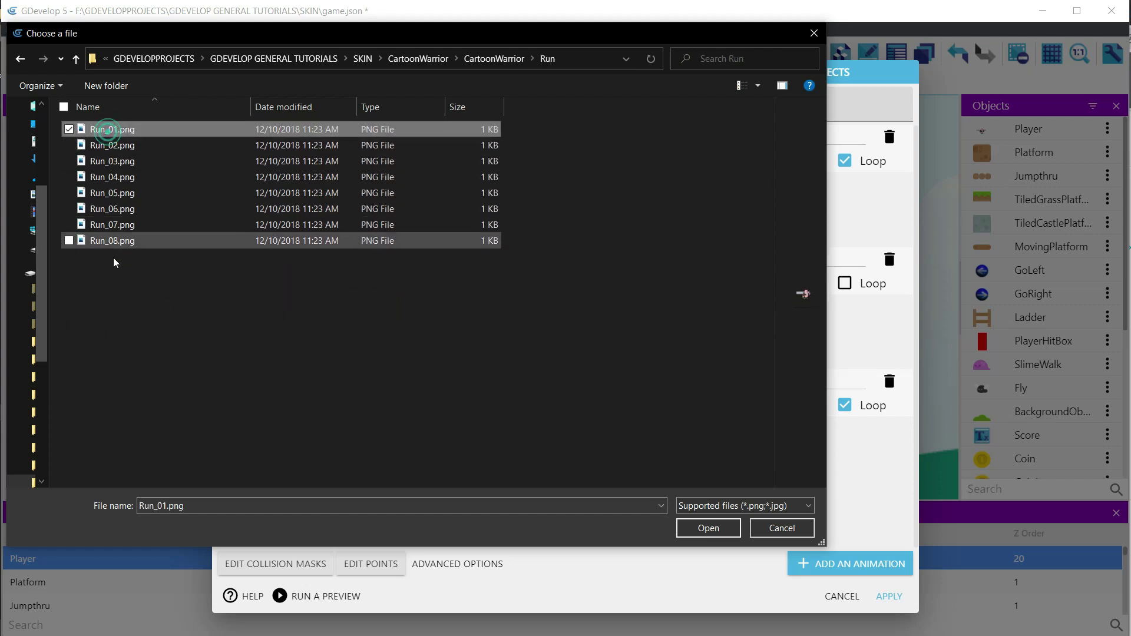
shift+click(111, 241)
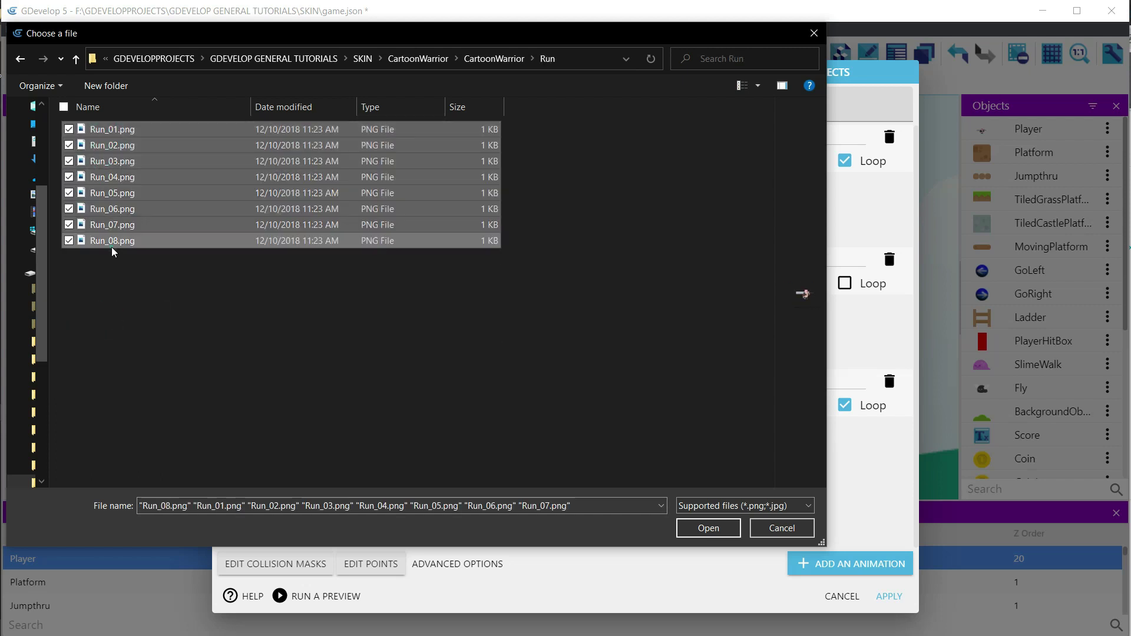
click(728, 531)
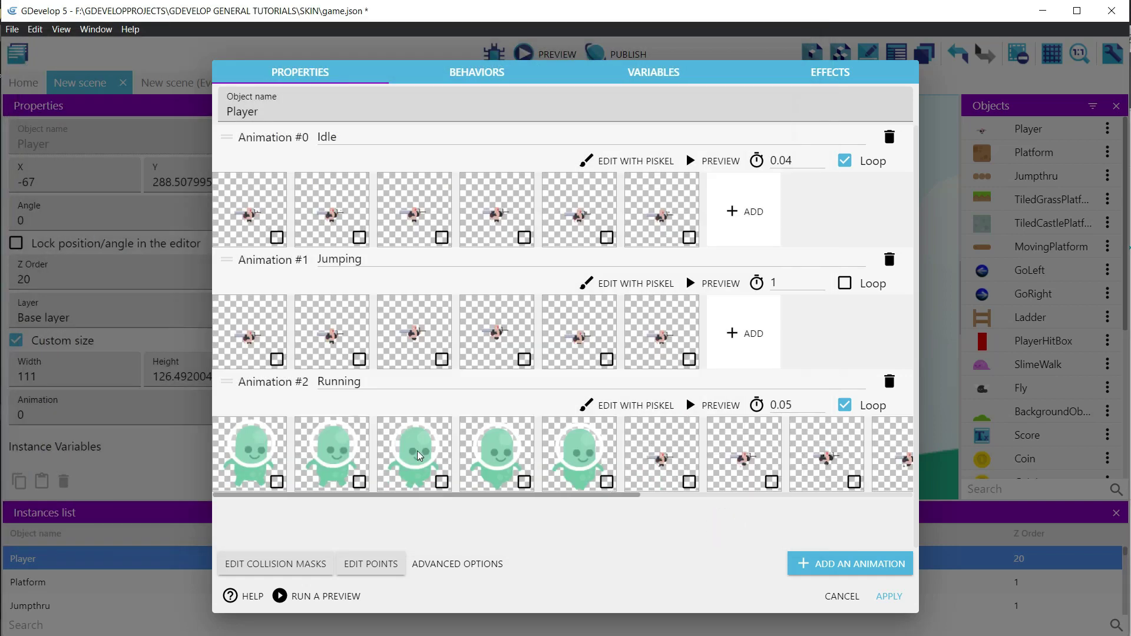
Step: Delete the five green Running frames, then set Idle timing 0.05 and Jumping 0.04
click(277, 482)
click(361, 481)
click(442, 482)
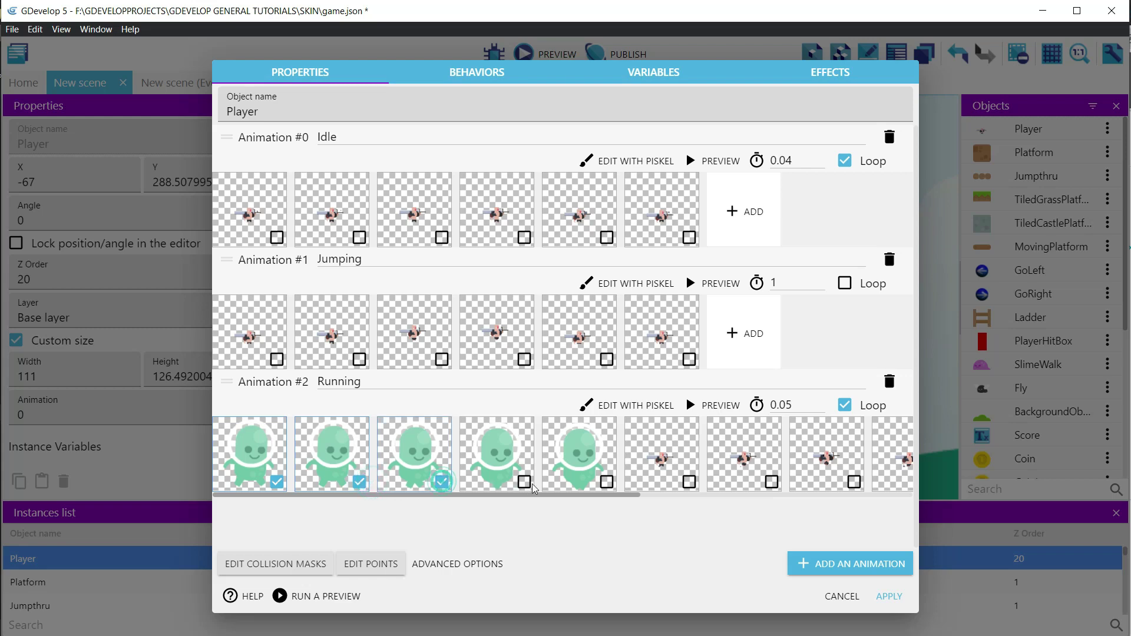
click(524, 482)
click(607, 482)
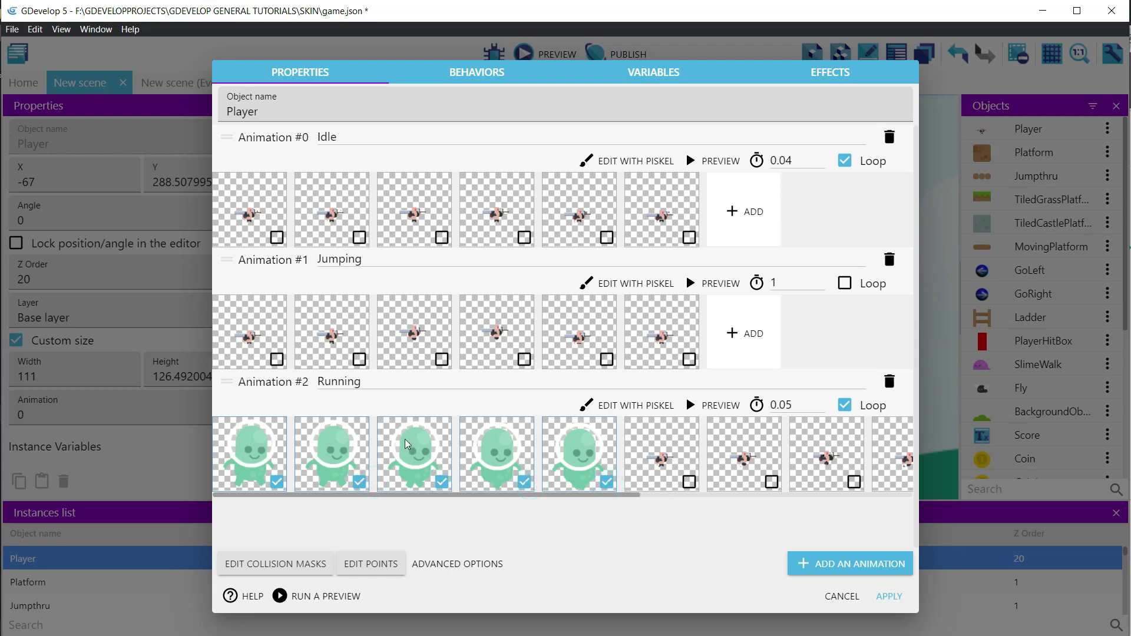
right_click(406, 440)
click(438, 451)
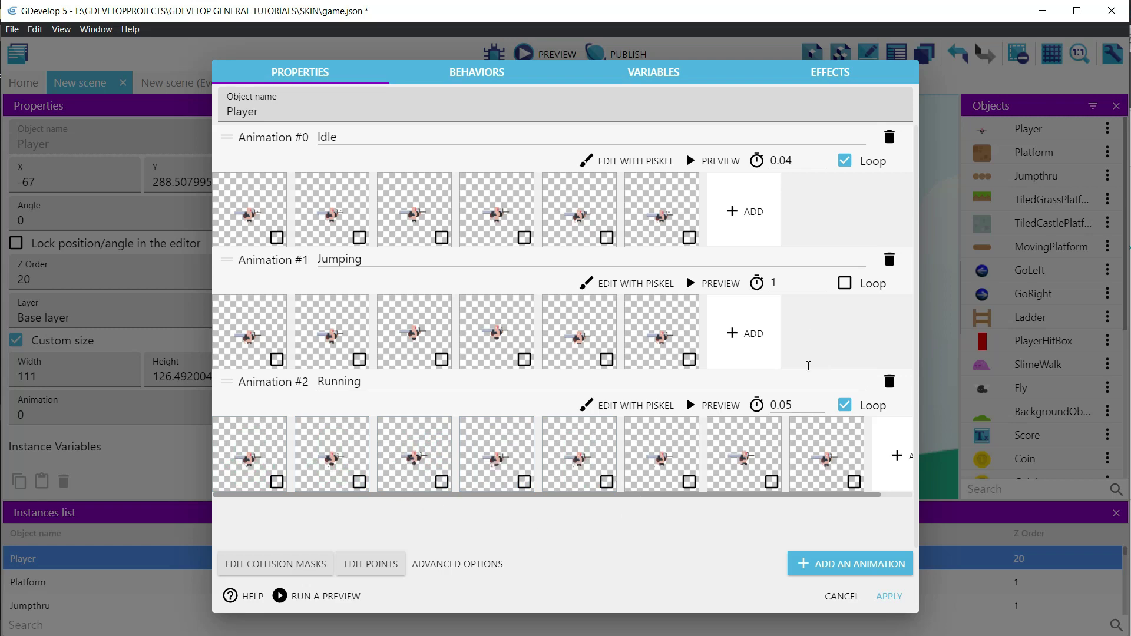
click(801, 160)
drag(788, 284, 769, 287)
Step: Apply the Player changes, preview the game, and run and jump right collecting coins
click(891, 597)
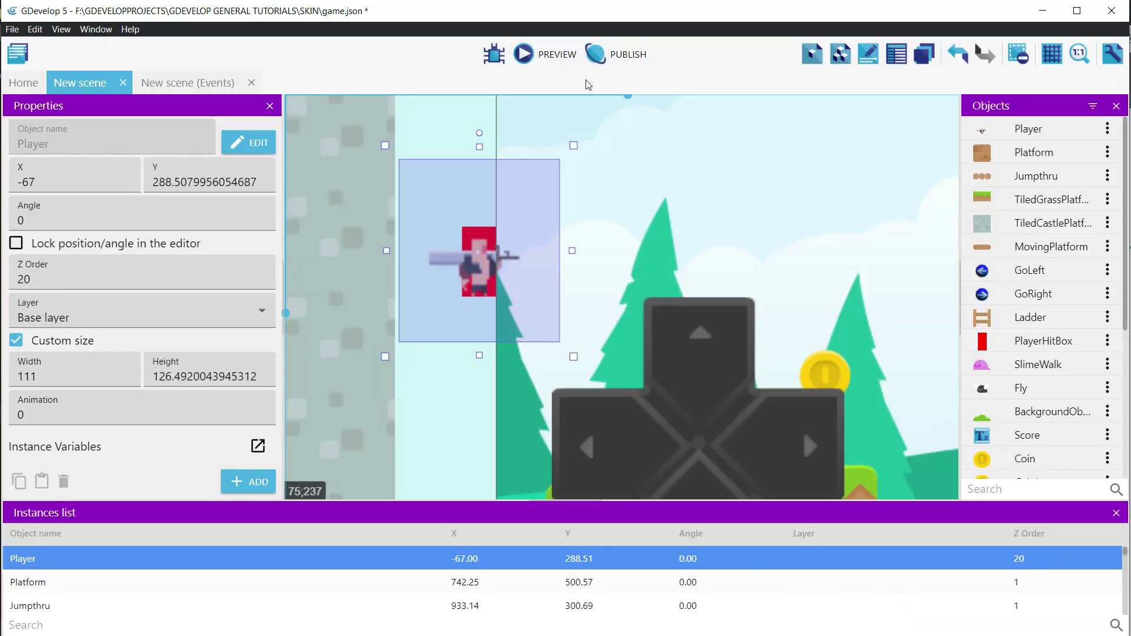
click(524, 54)
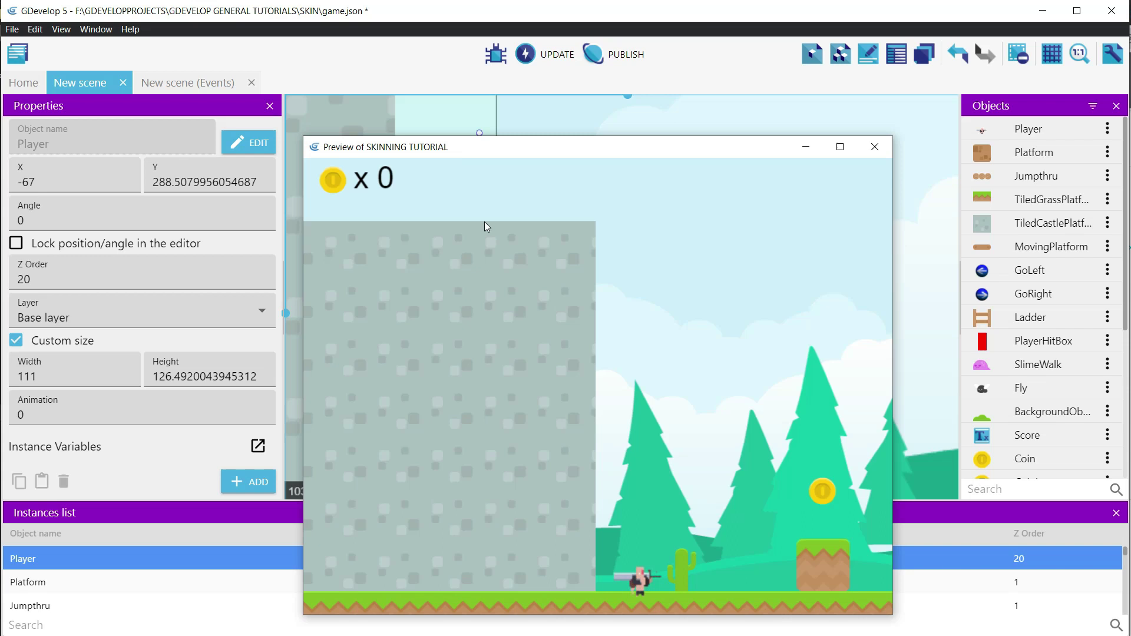
key(Right)
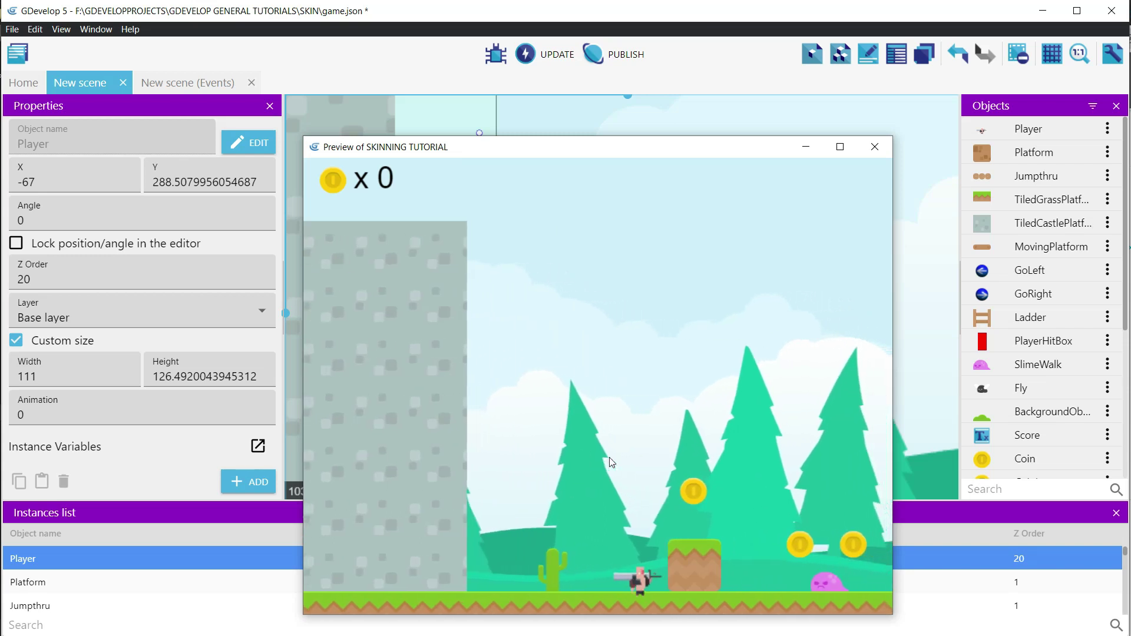
key(Left)
key(Right)
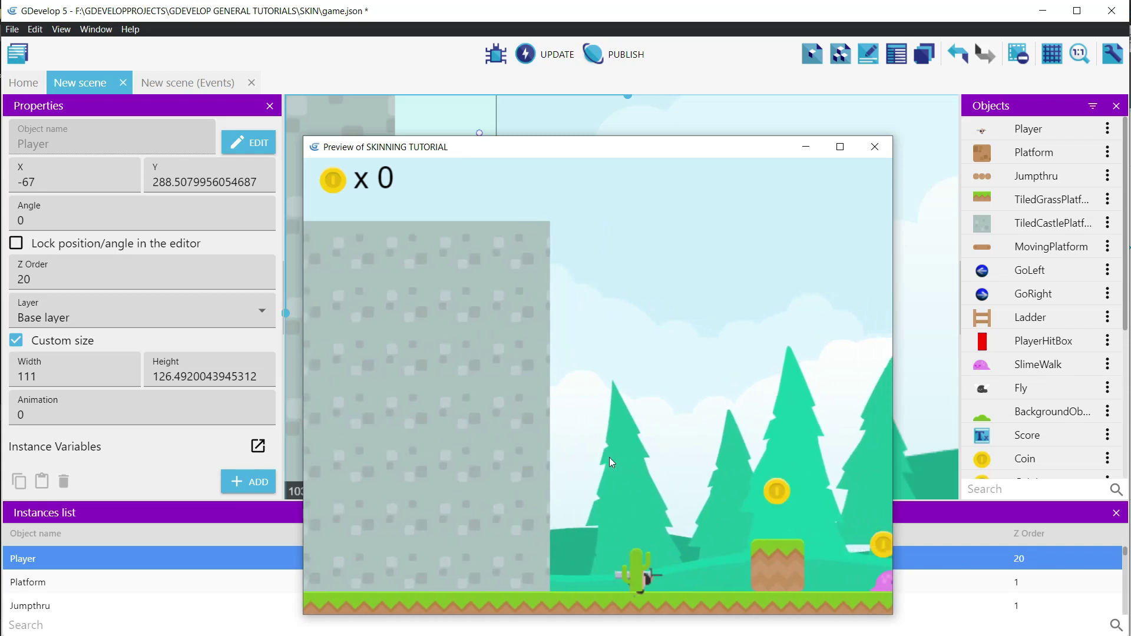
key(Right)
key(space)
key(space)
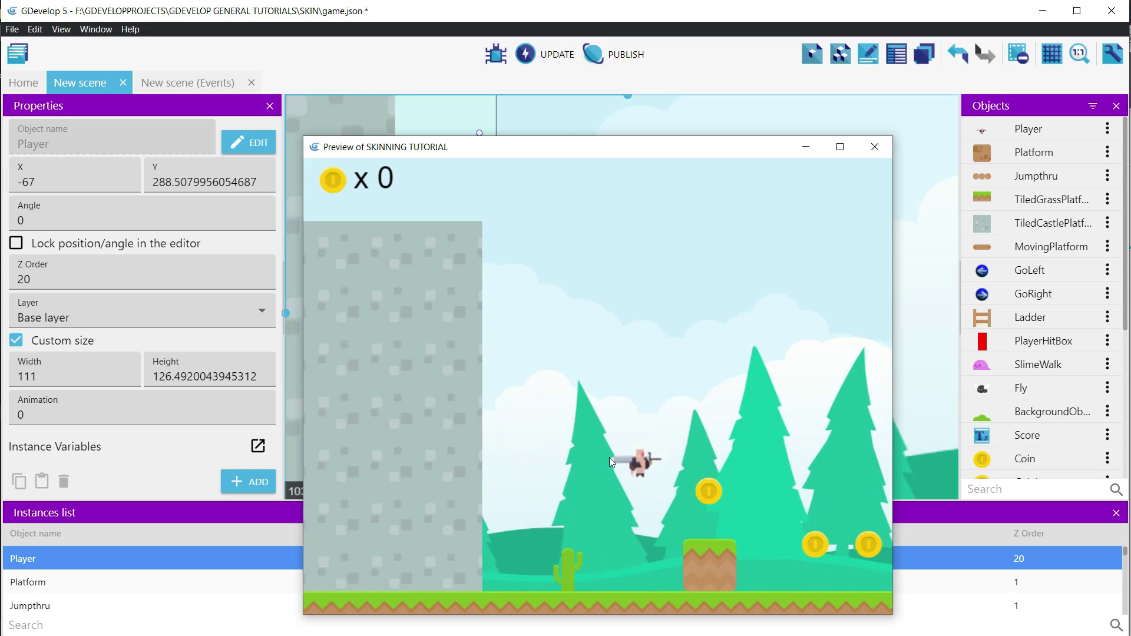
key(Left)
key(Right)
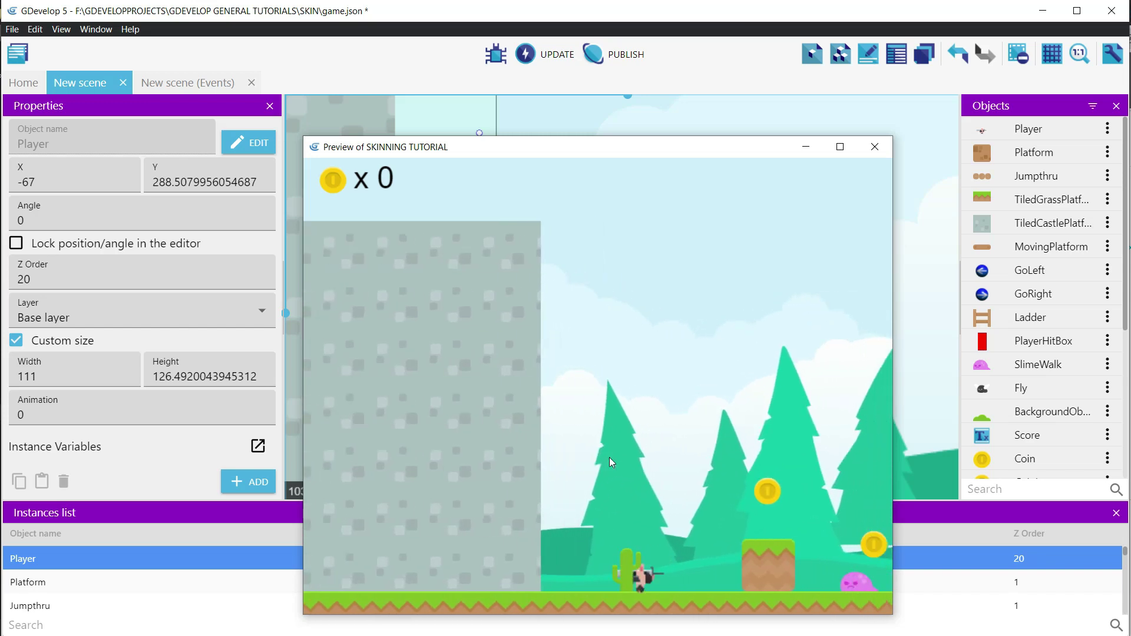
key(Right)
key(space)
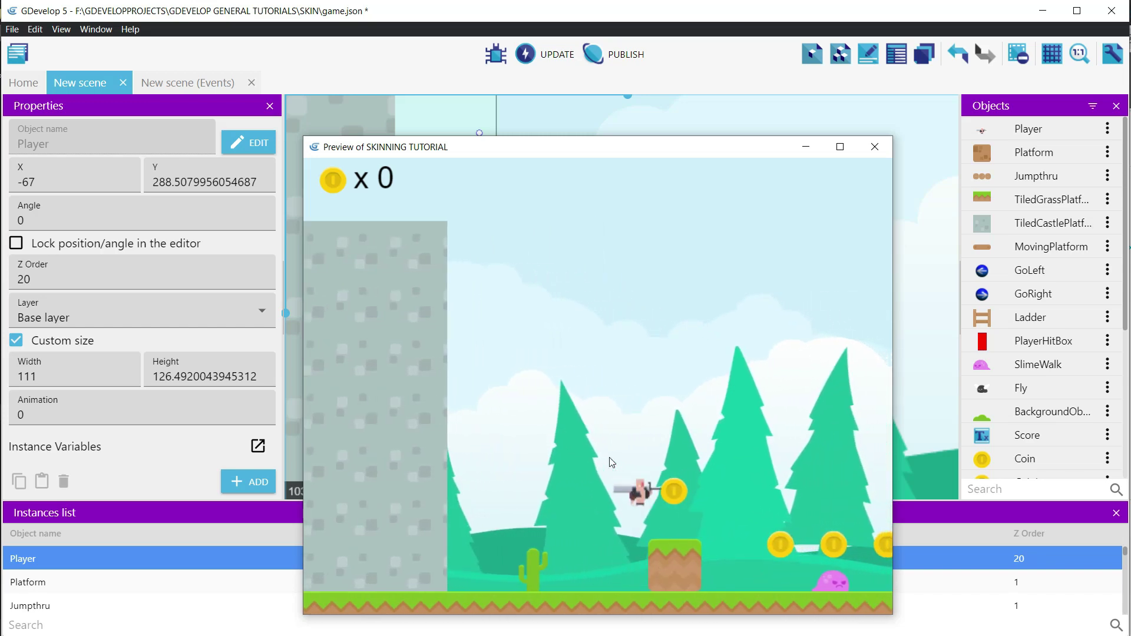
key(Right)
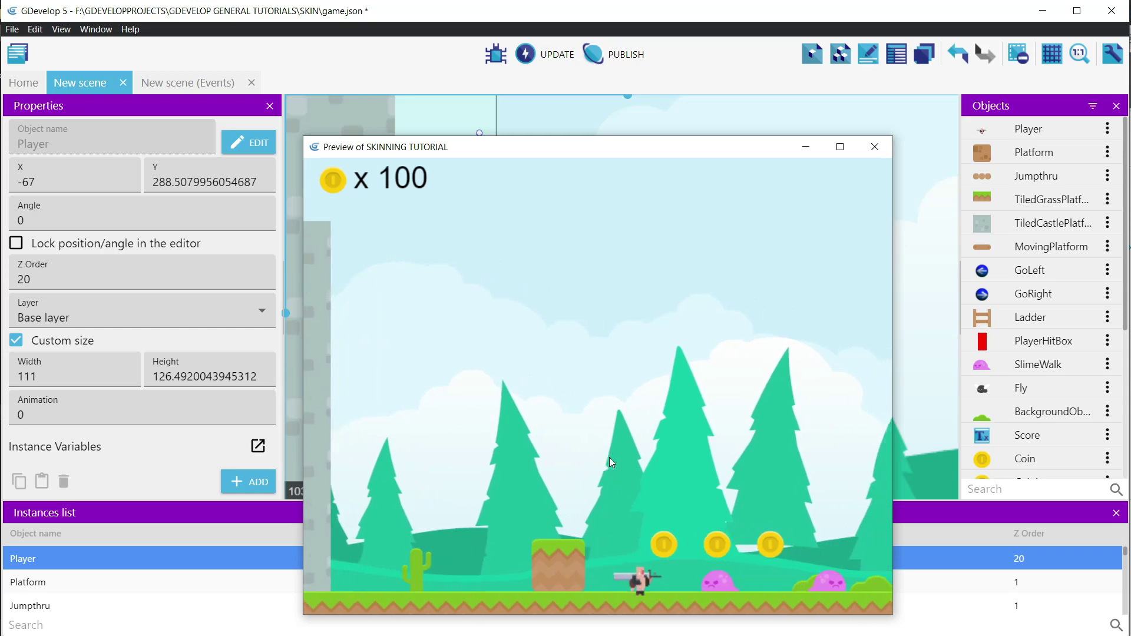
key(space)
key(Right)
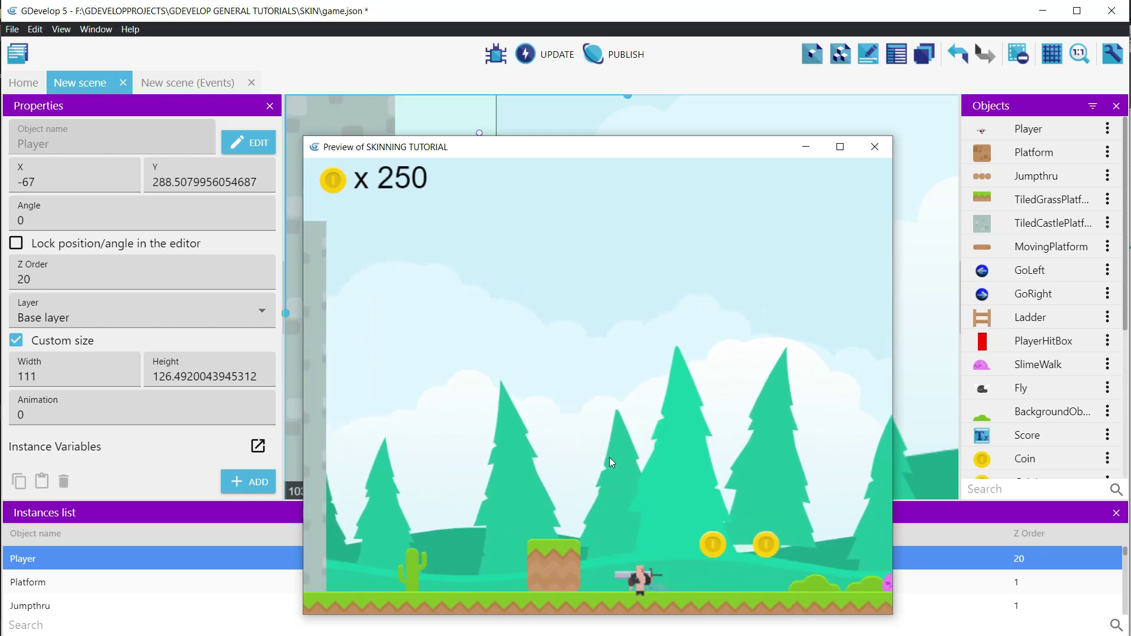
Step: Keep running, jumping onto the raised platform and back, then close the preview
key(Right)
key(space)
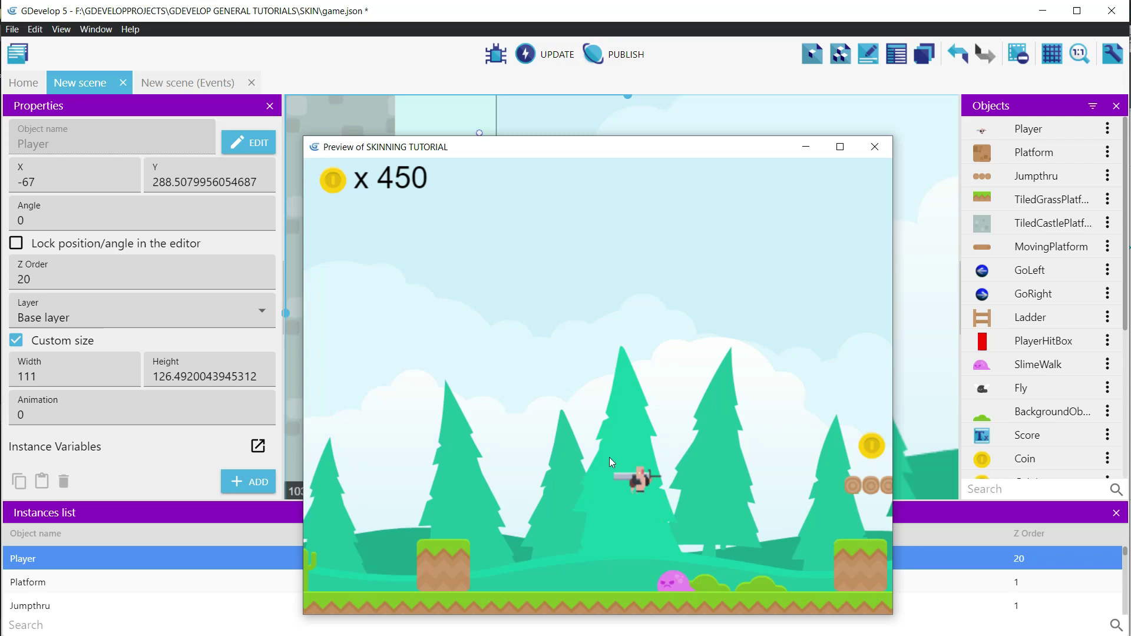
key(Left)
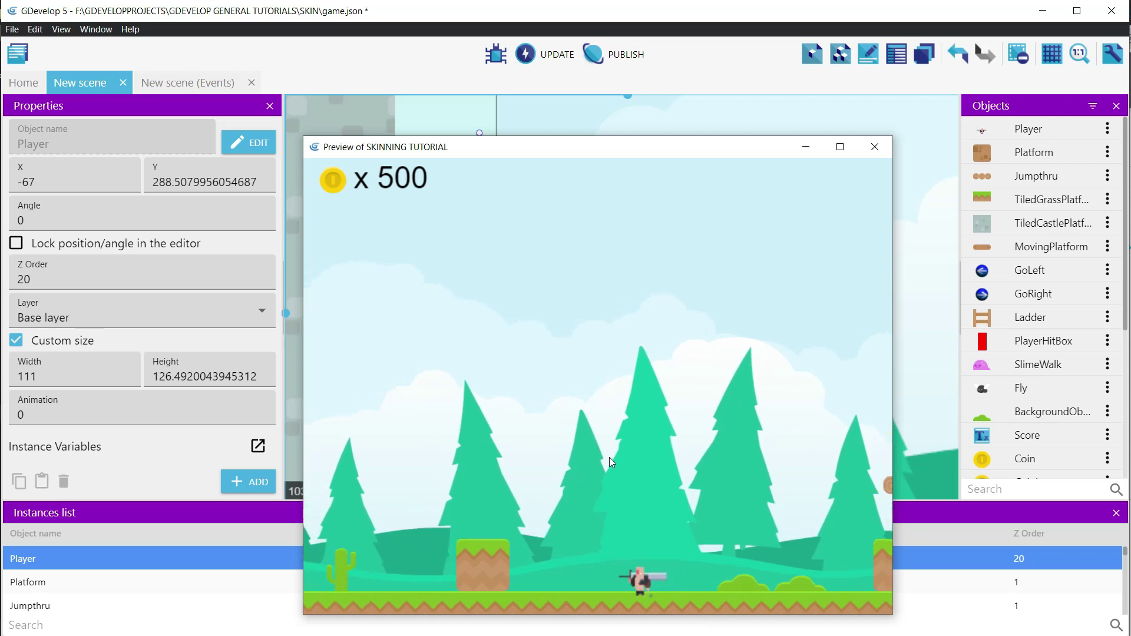
key(Right)
key(Left)
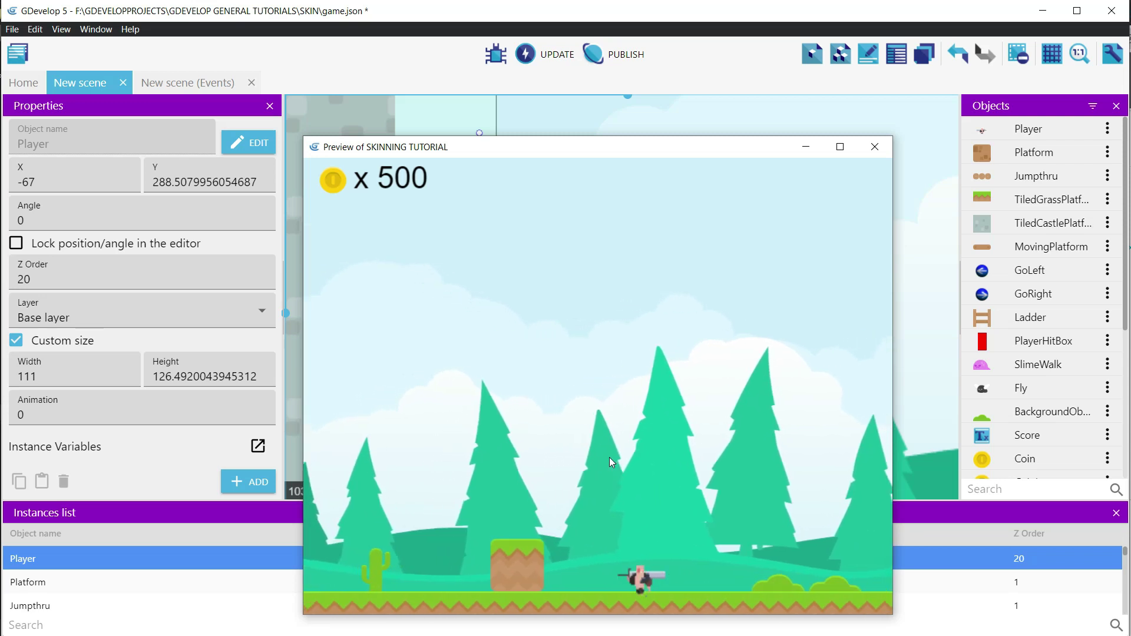
key(Right)
key(Left)
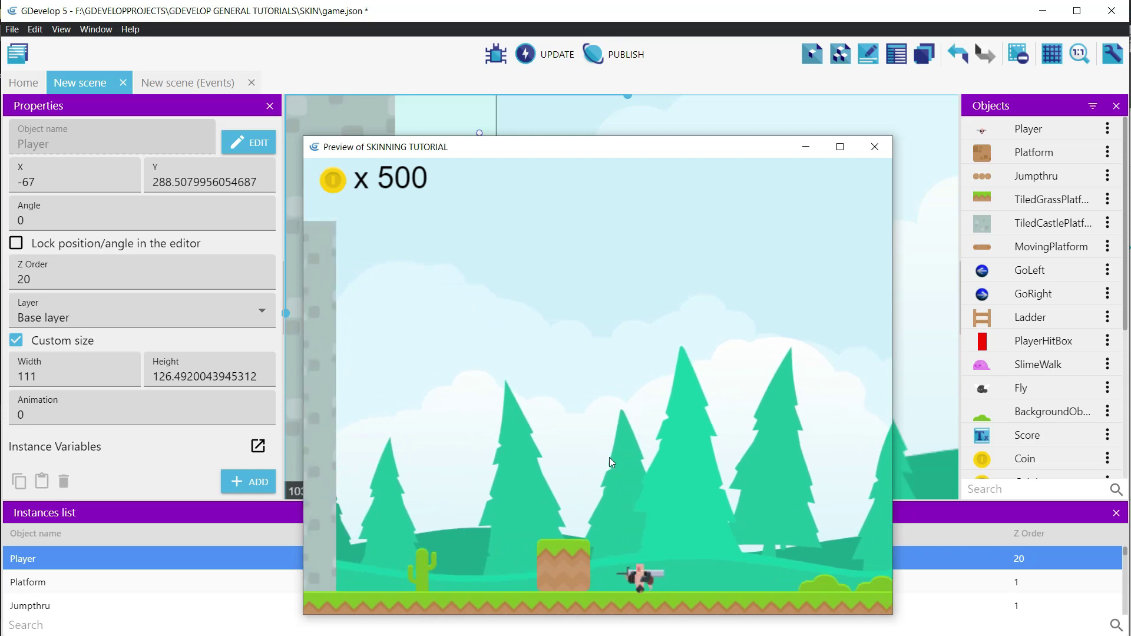
key(space)
key(space)
key(Left)
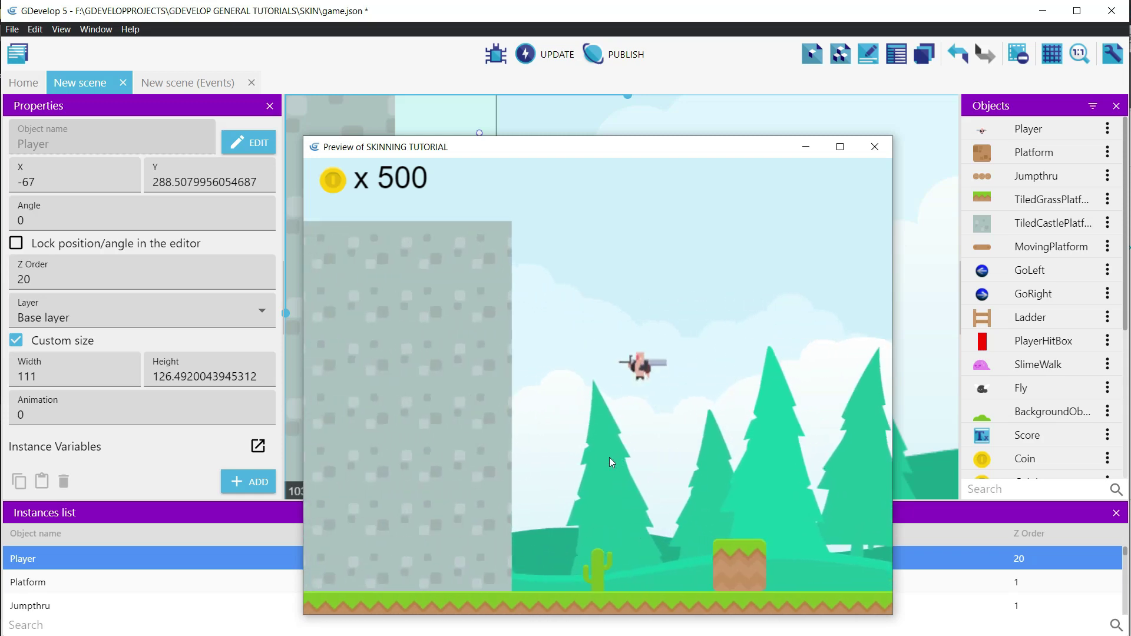
key(space)
key(Left)
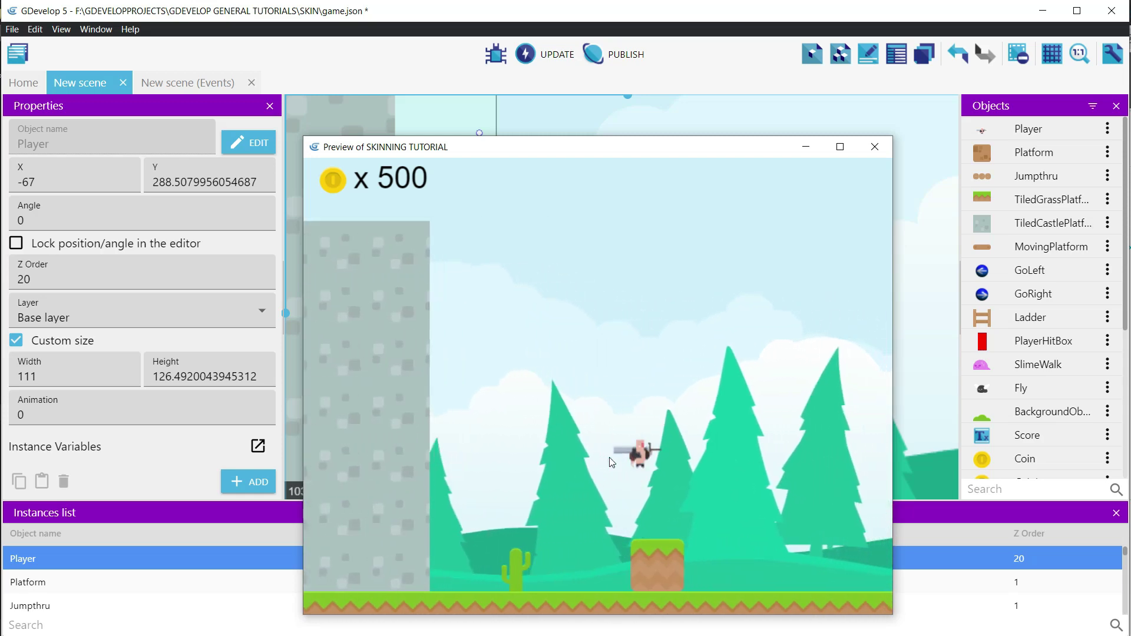
key(Left)
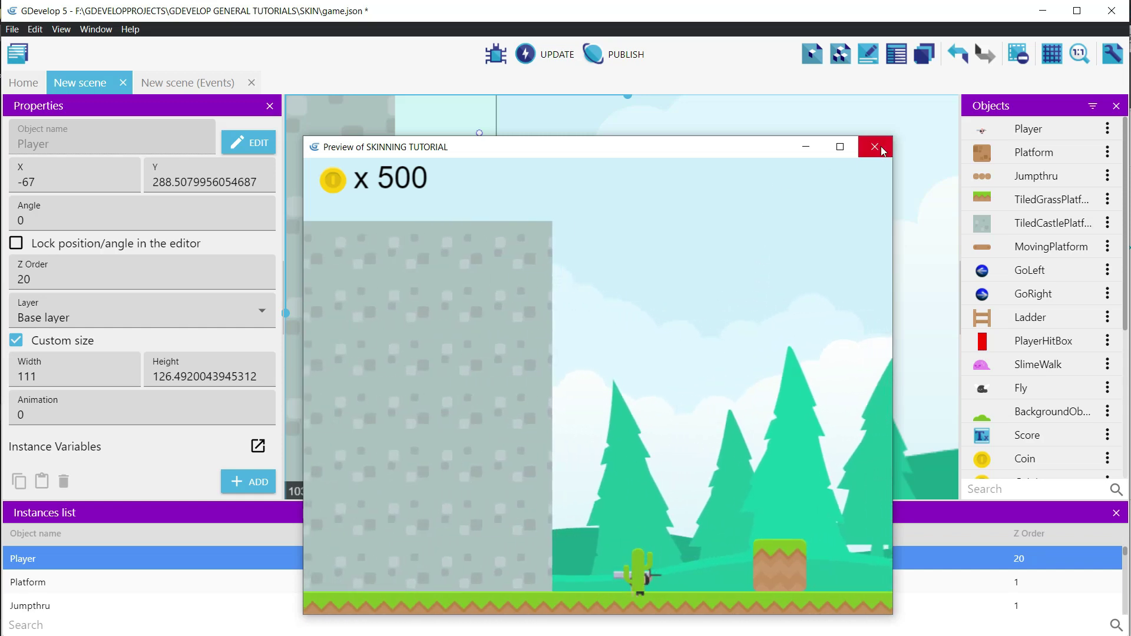
click(882, 151)
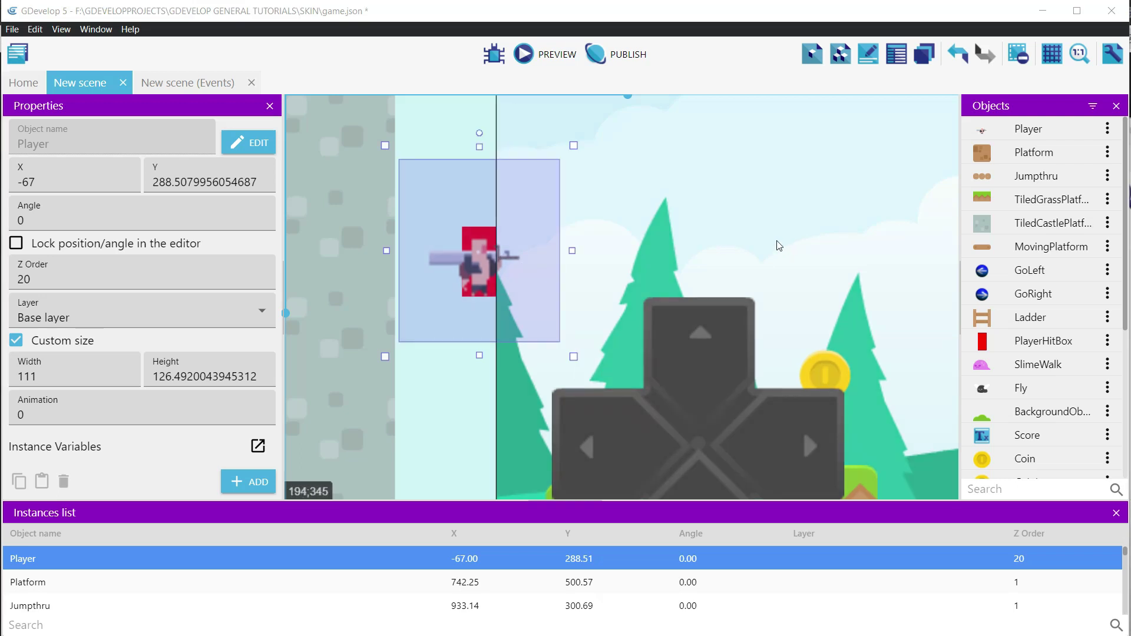
Step: In the events sheet, copy the camera X action (Player.X()) and paste a duplicate
click(171, 86)
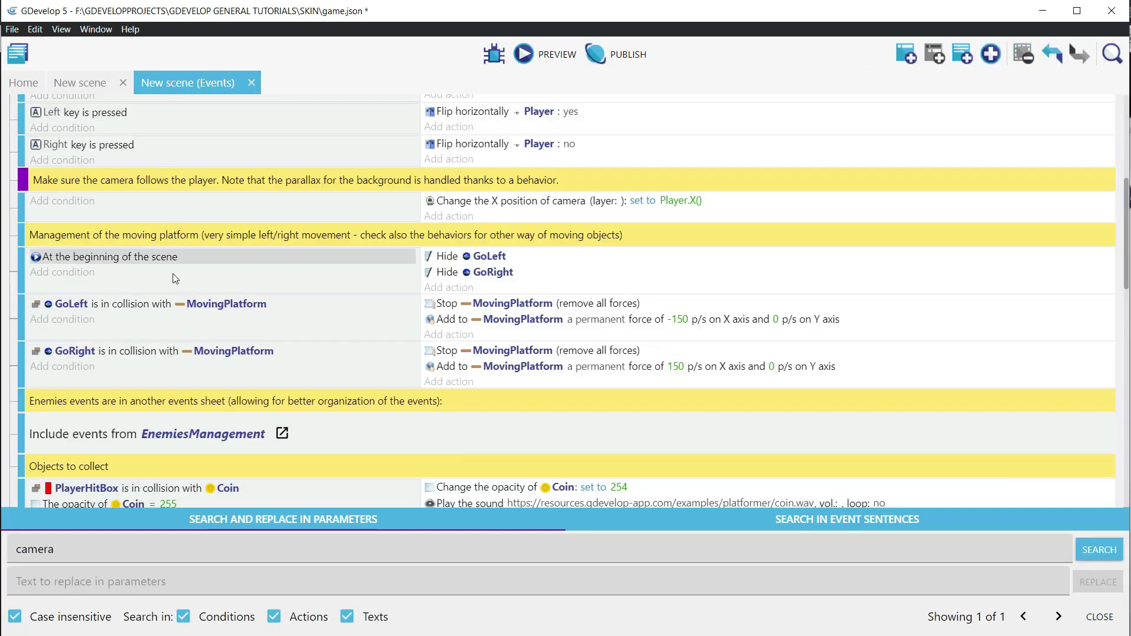
right_click(469, 203)
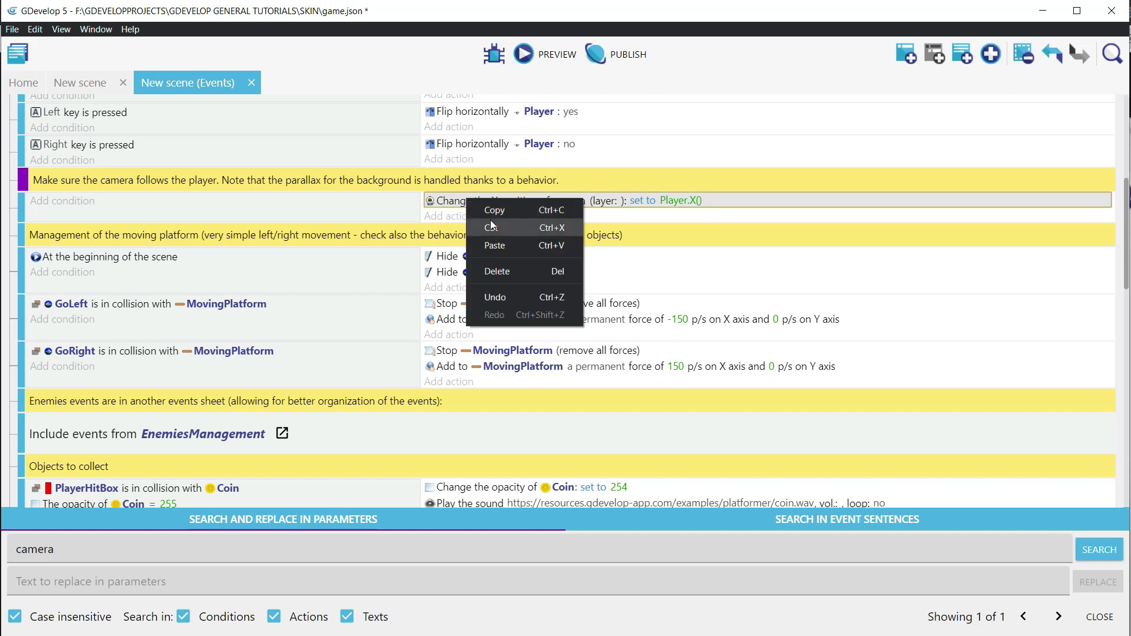
click(495, 211)
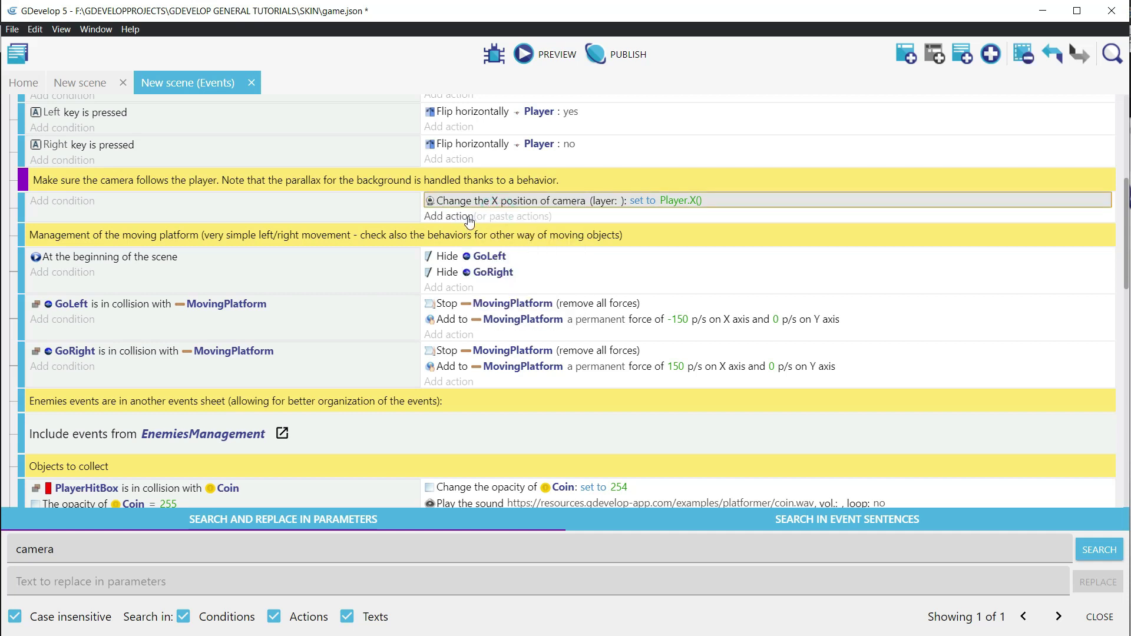
click(532, 218)
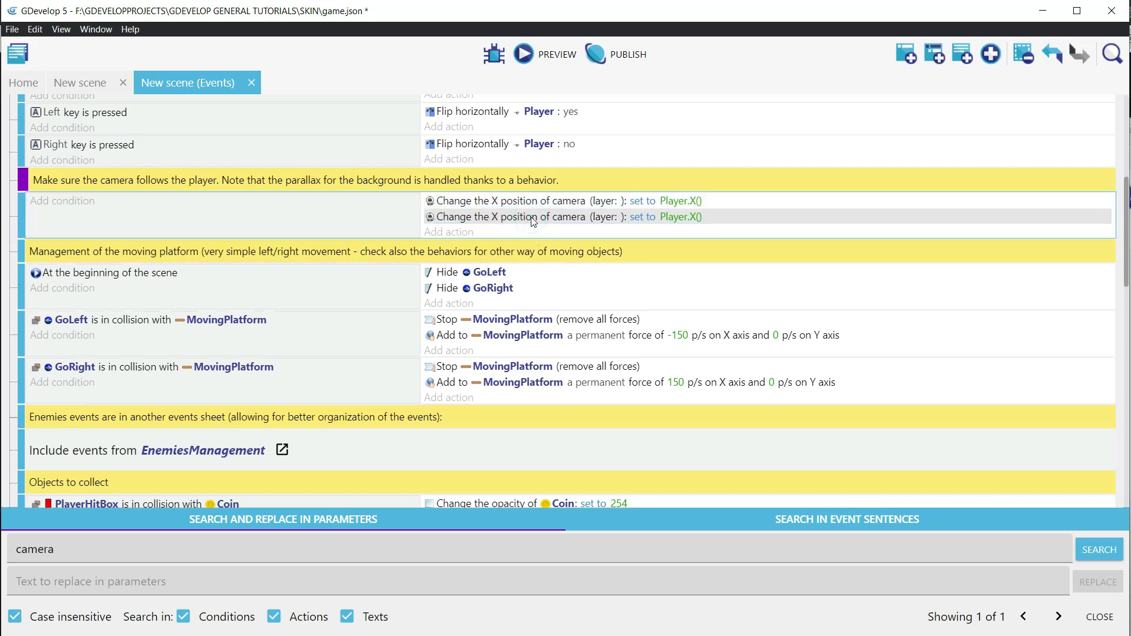
Step: Turn the duplicated action into Camera center Y position set to Player.Y()
double_click(457, 222)
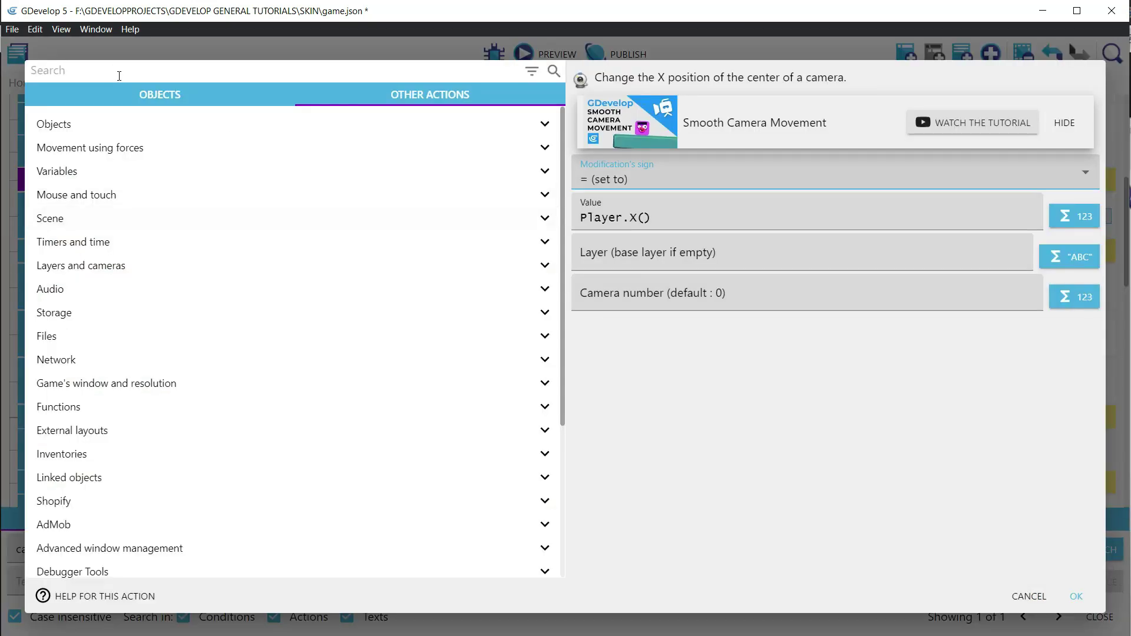
click(111, 69)
text(c)
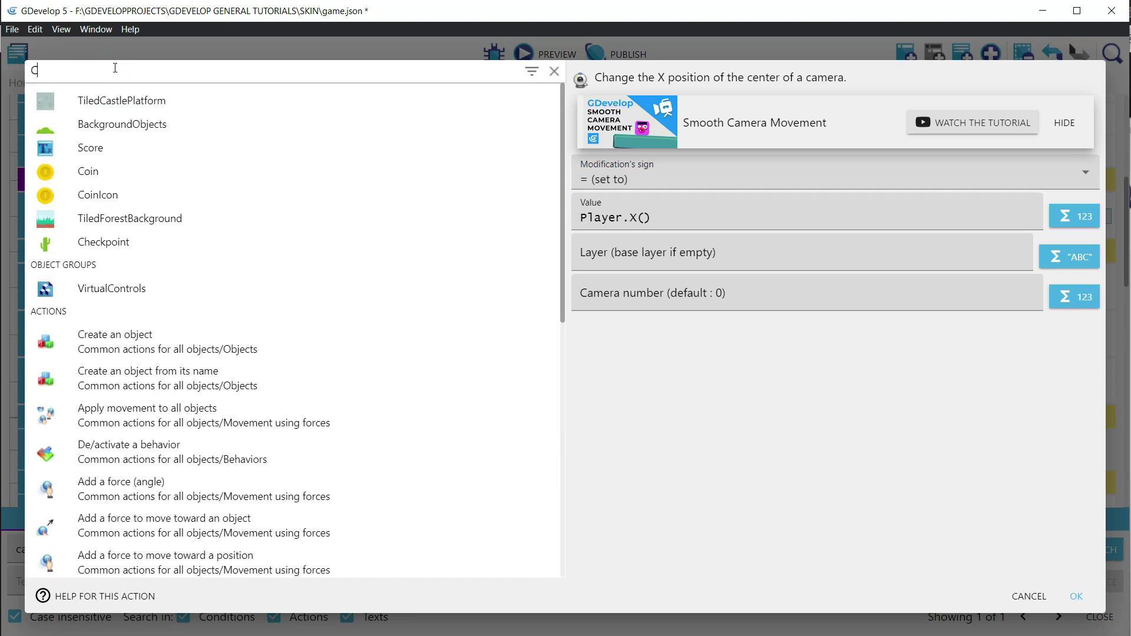
text(amerea)
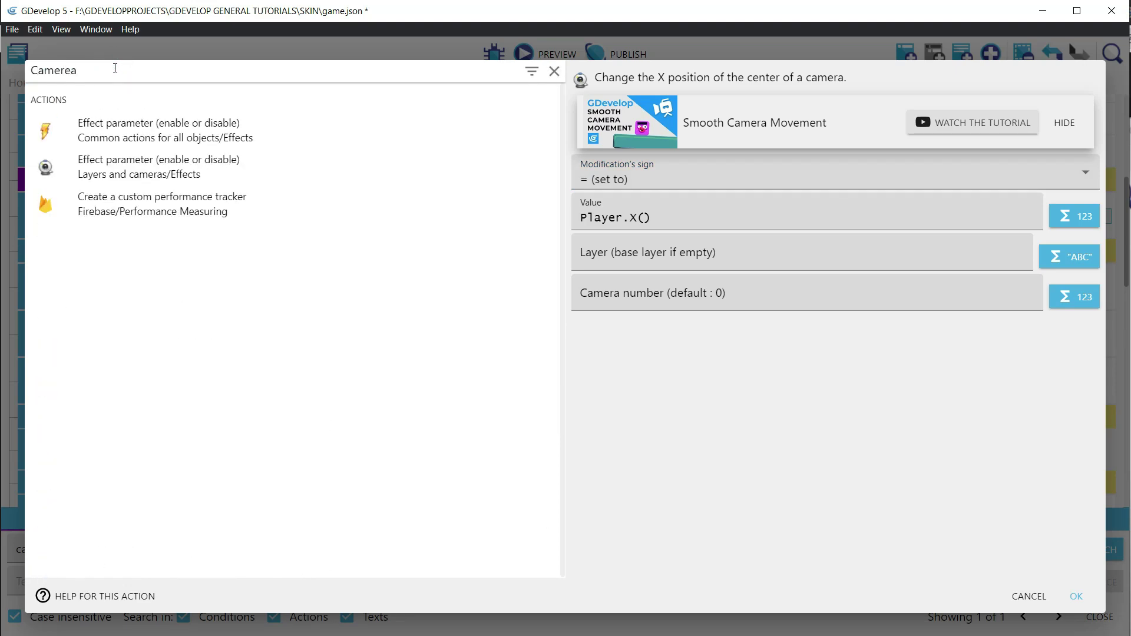
key(BackSpace)
key(BackSpace)
text(a)
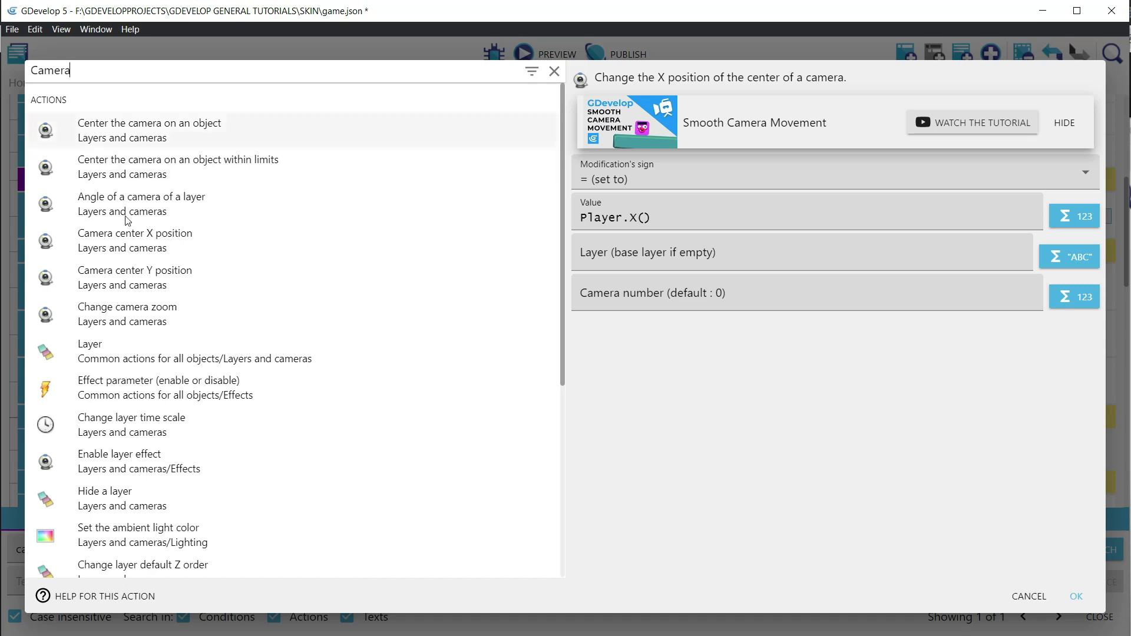
click(129, 273)
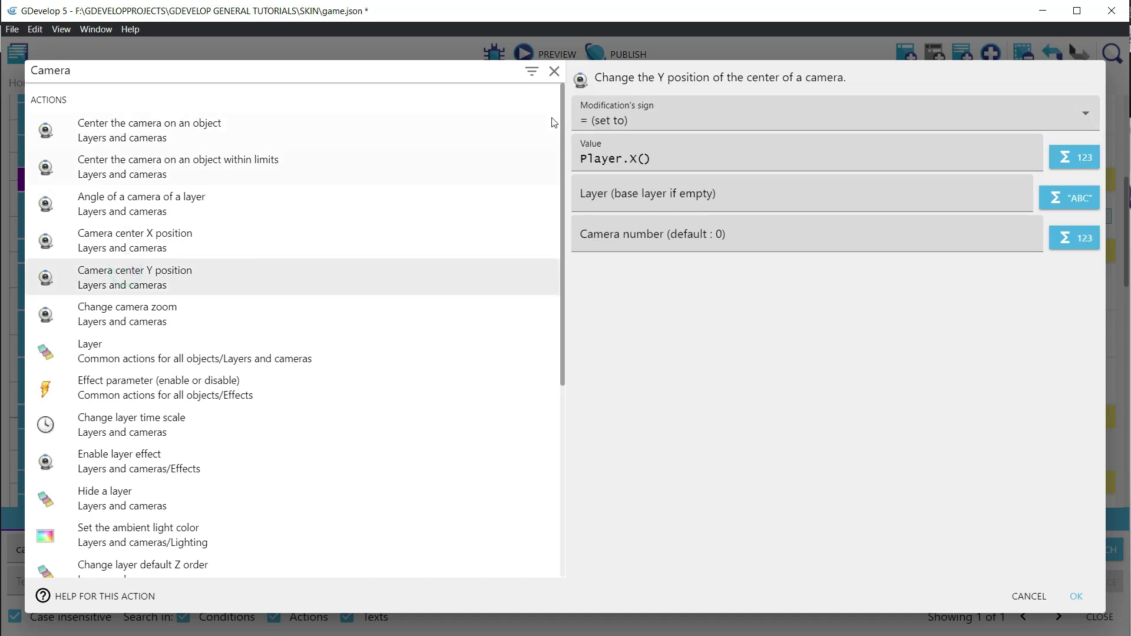
double_click(633, 159)
text(Y)
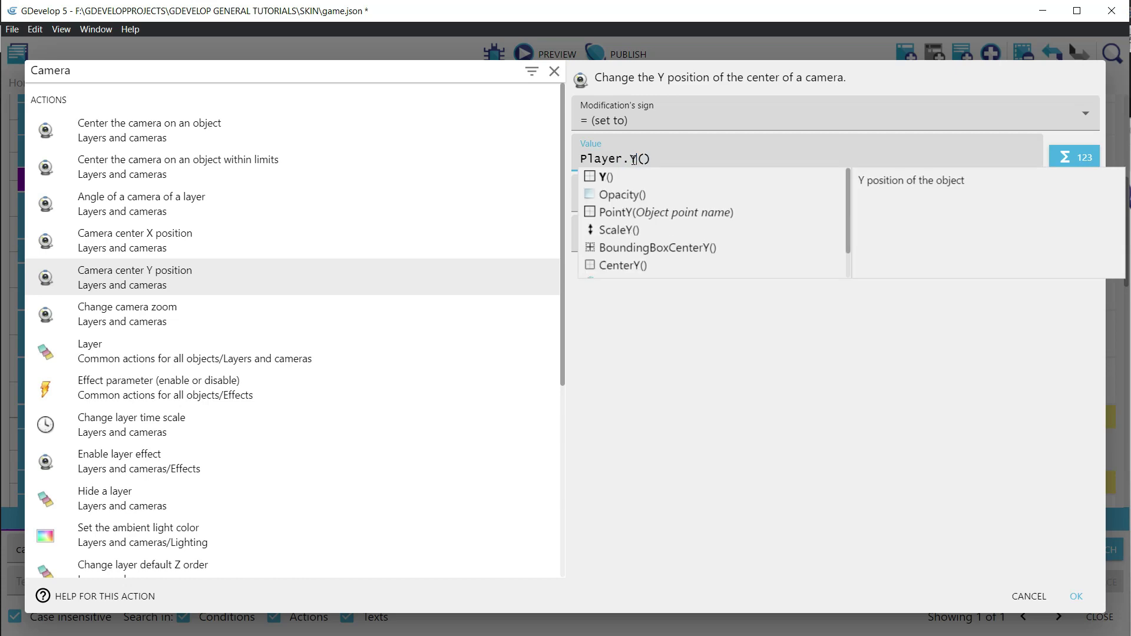
click(1077, 596)
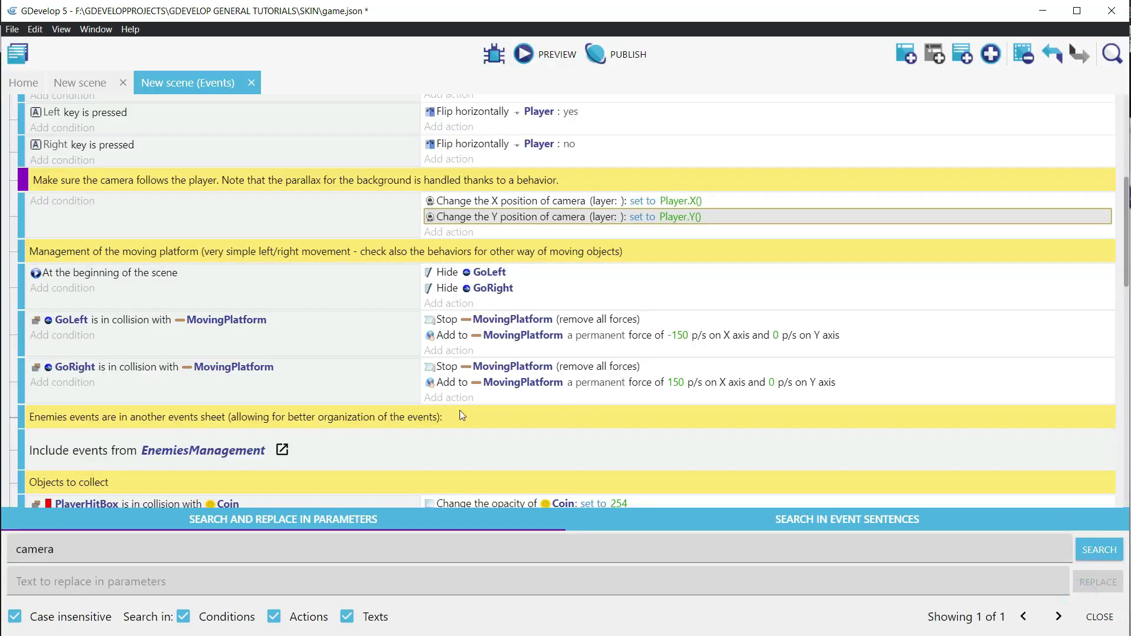
Step: Add a Change camera zoom action with a zoom value of 2
click(452, 232)
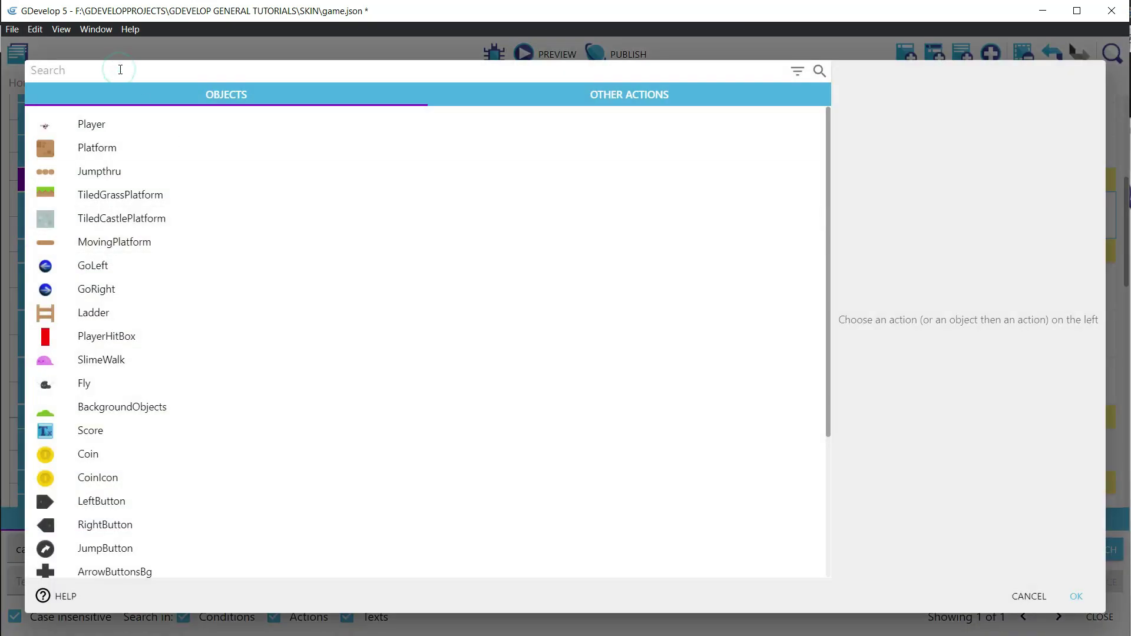
text(Camera)
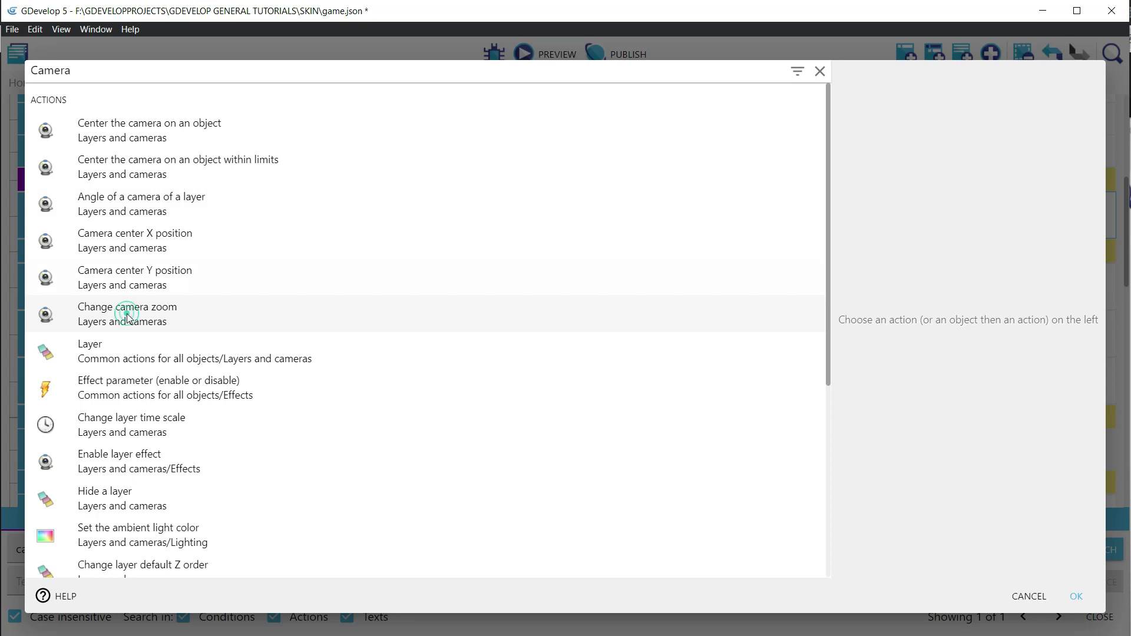
click(128, 317)
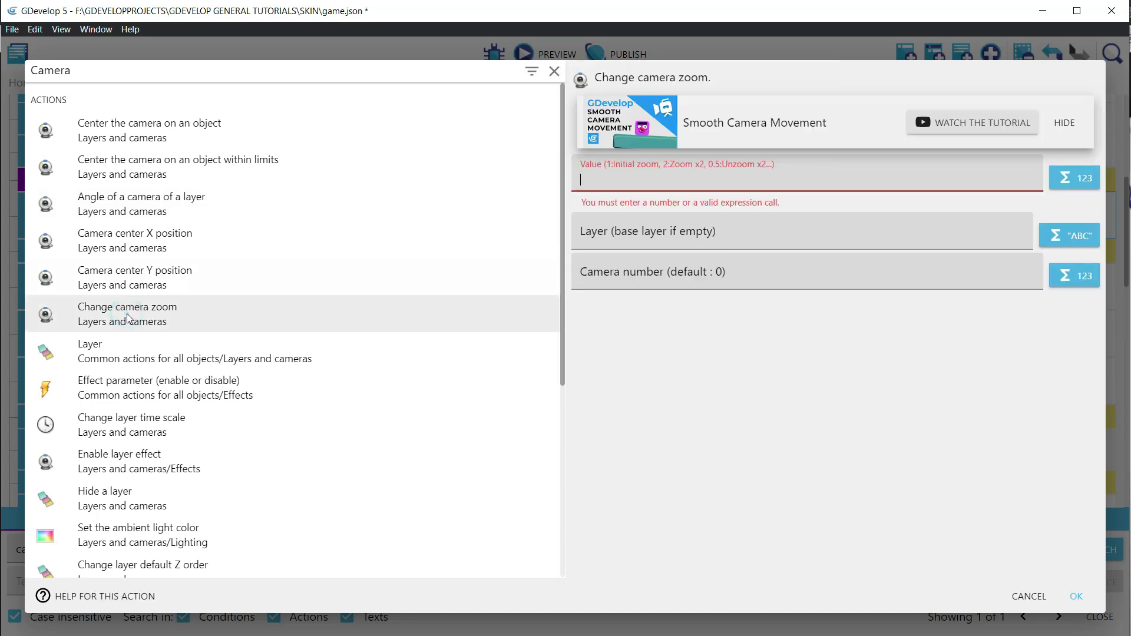
click(594, 181)
text(2)
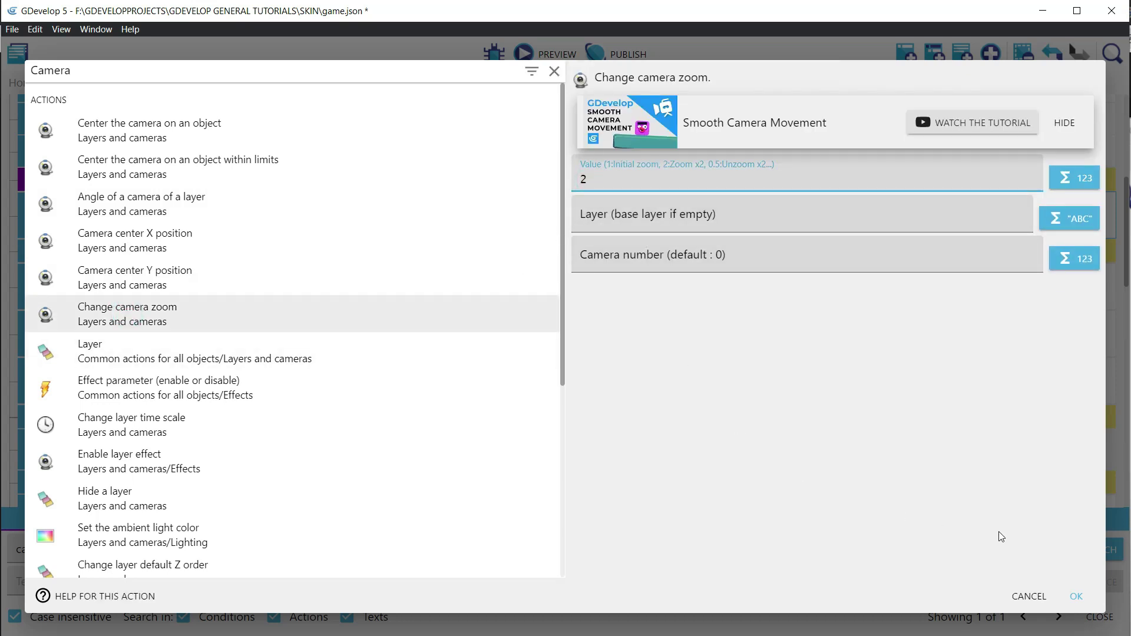
click(1080, 596)
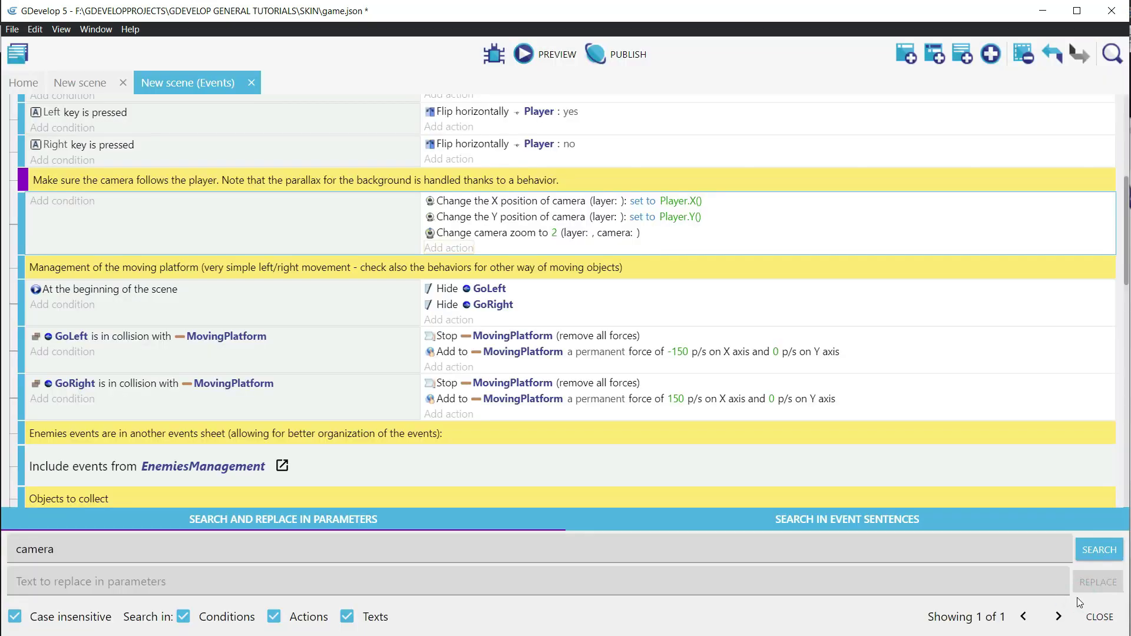
click(524, 54)
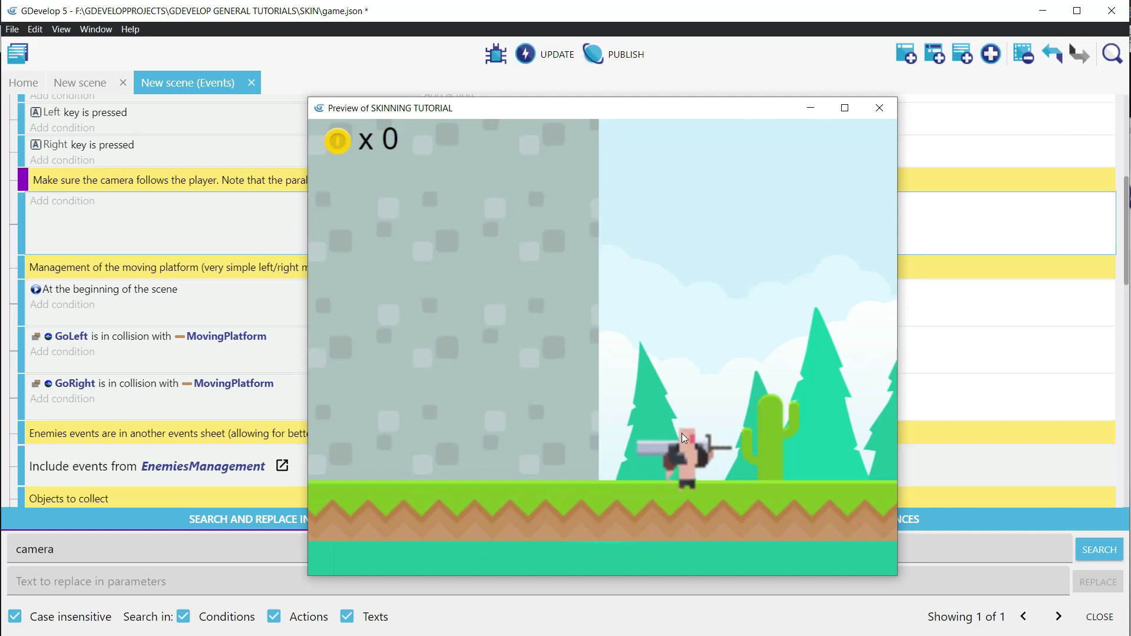
key(Right)
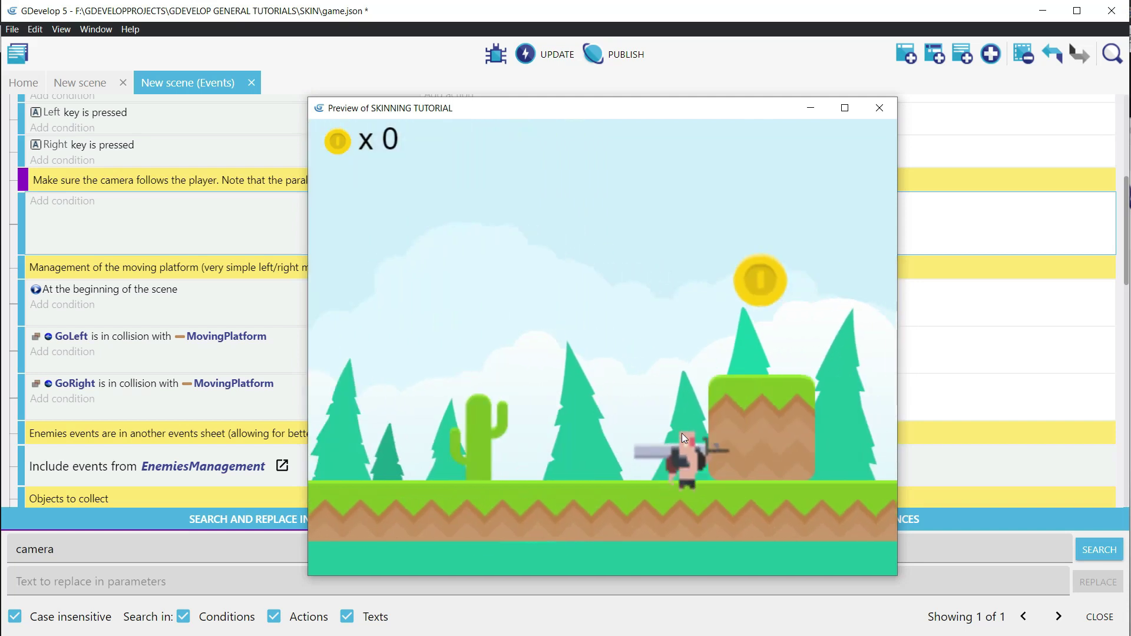
key(Left)
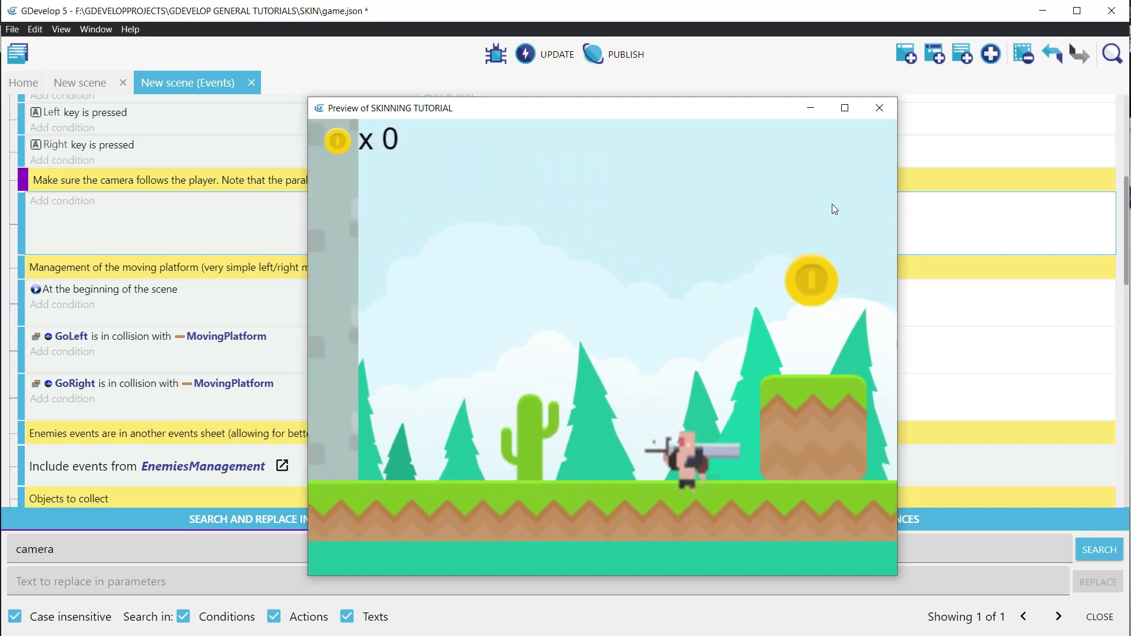
click(880, 108)
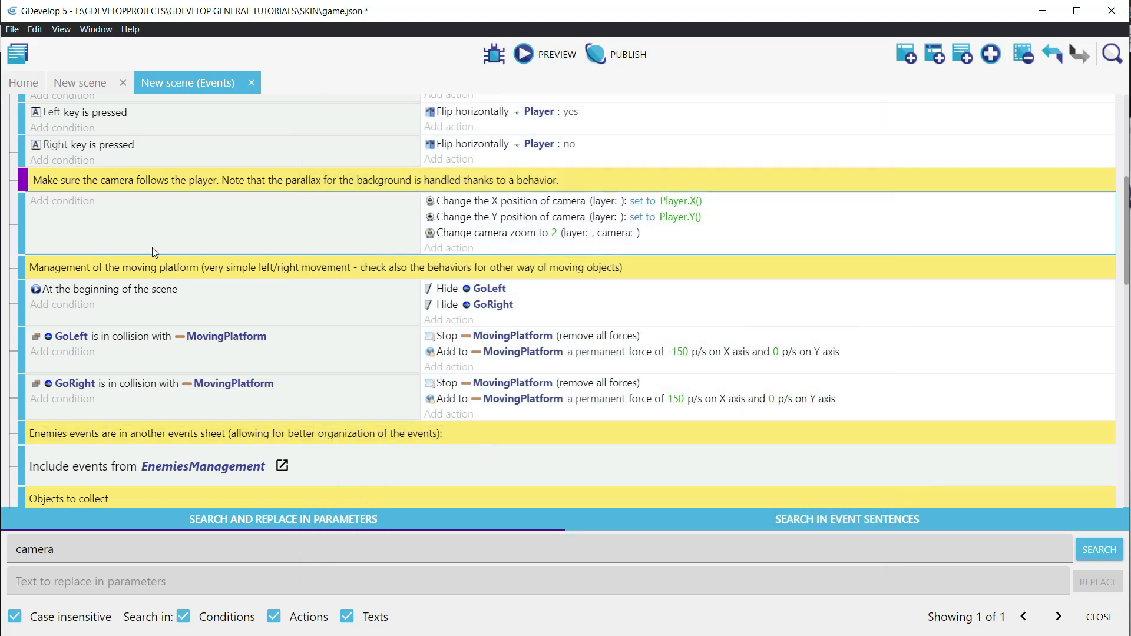
Step: Open the project's Resources list and show the CartoonWarrior Idle_01.png properties
click(17, 54)
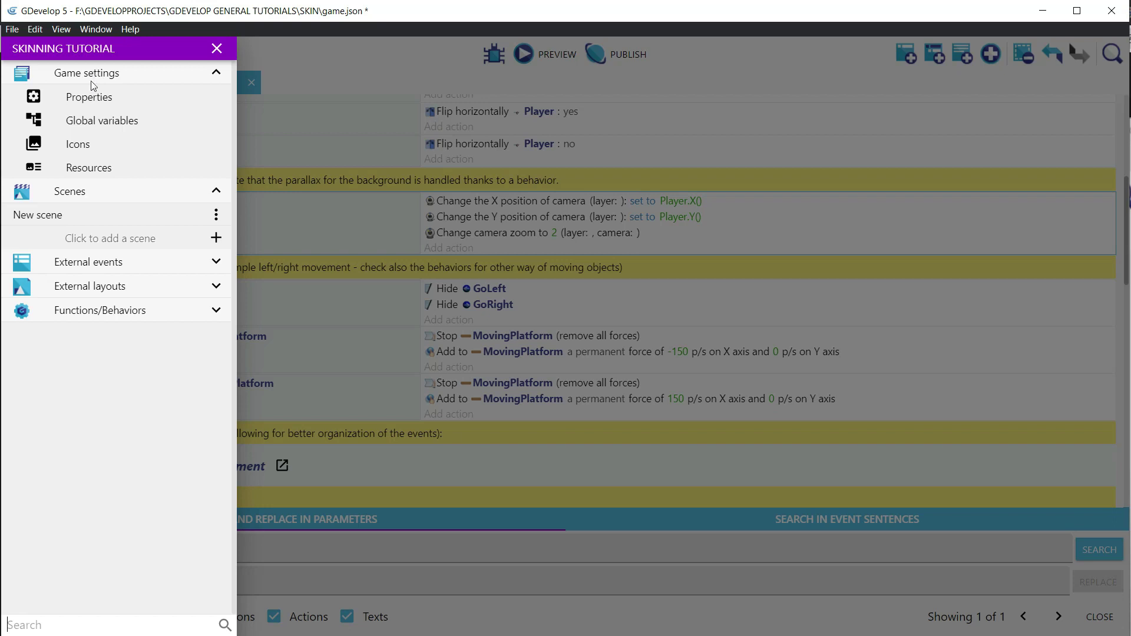
click(93, 171)
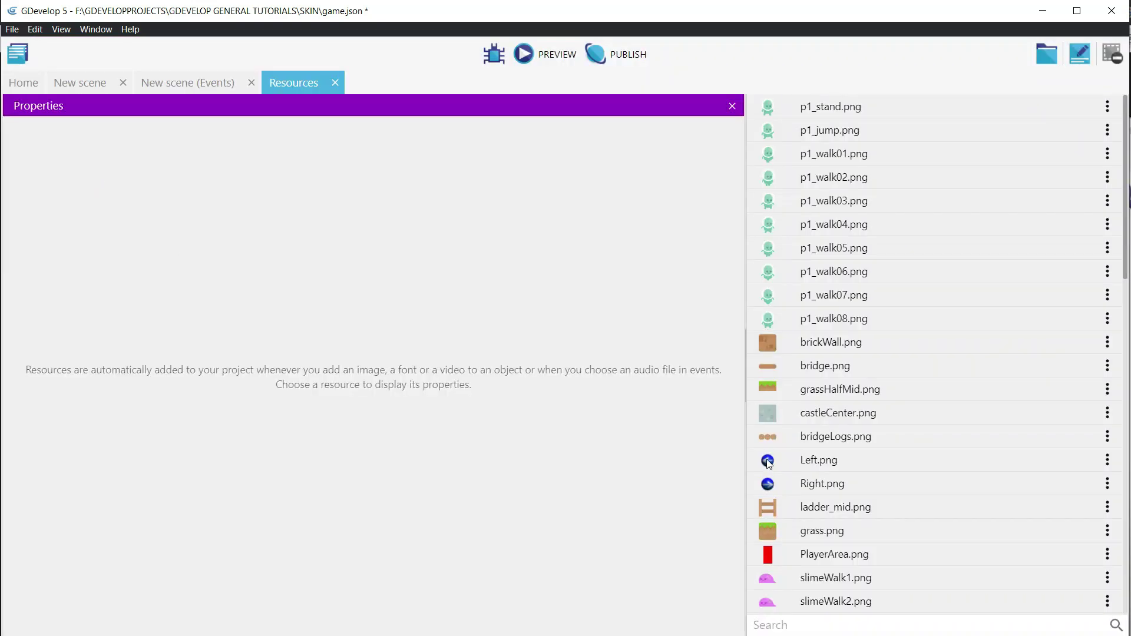
scroll(909, 397, down, 15)
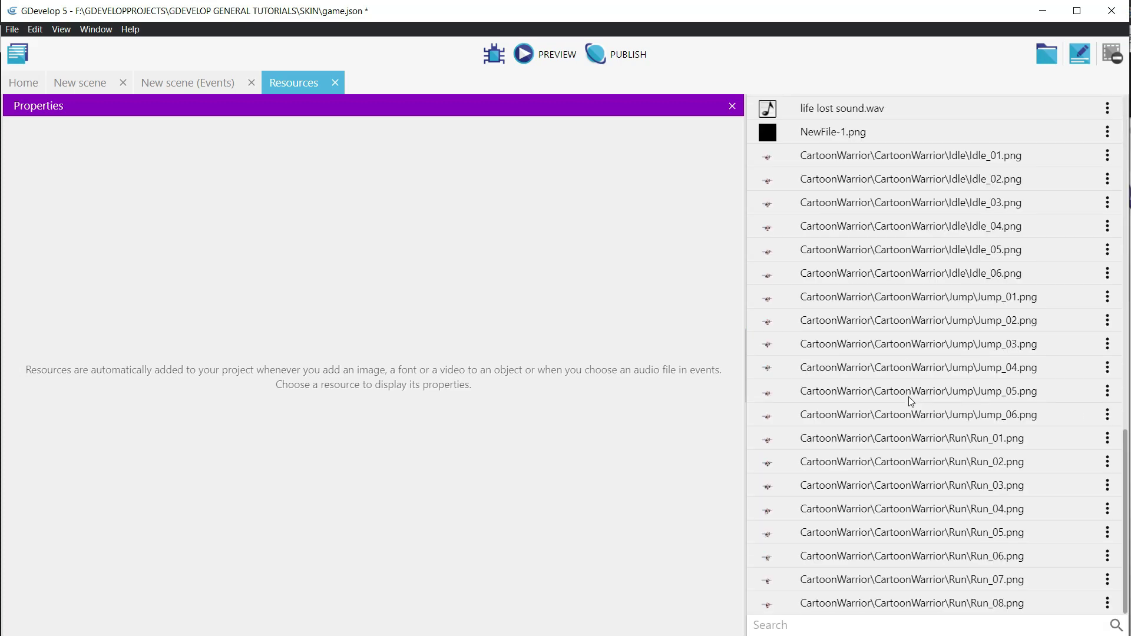
scroll(912, 401, up, 3)
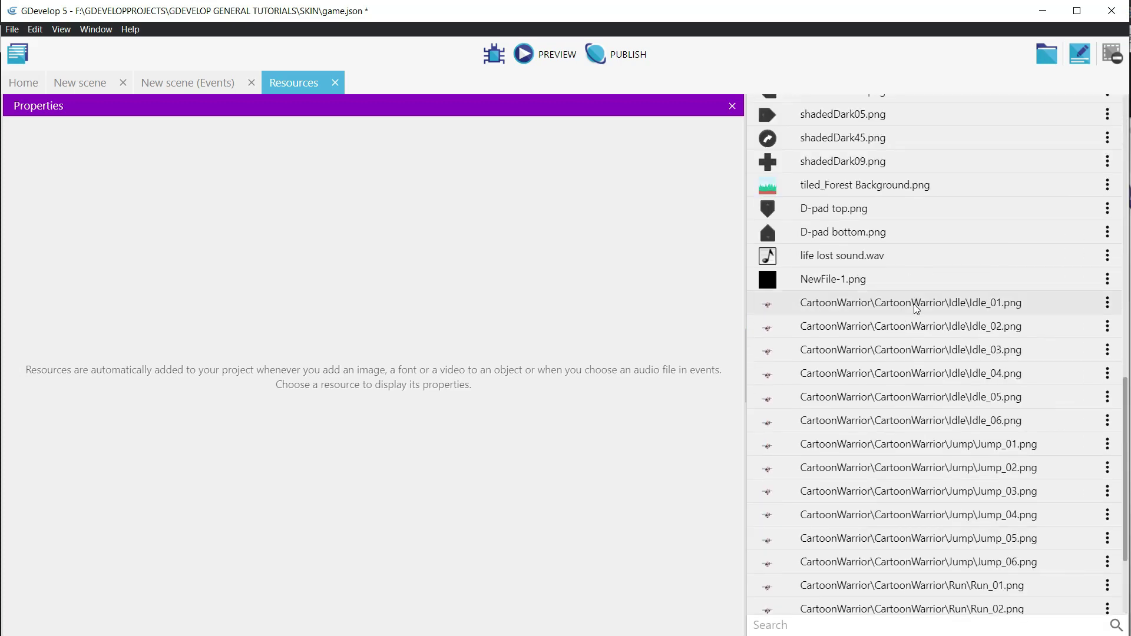
click(917, 304)
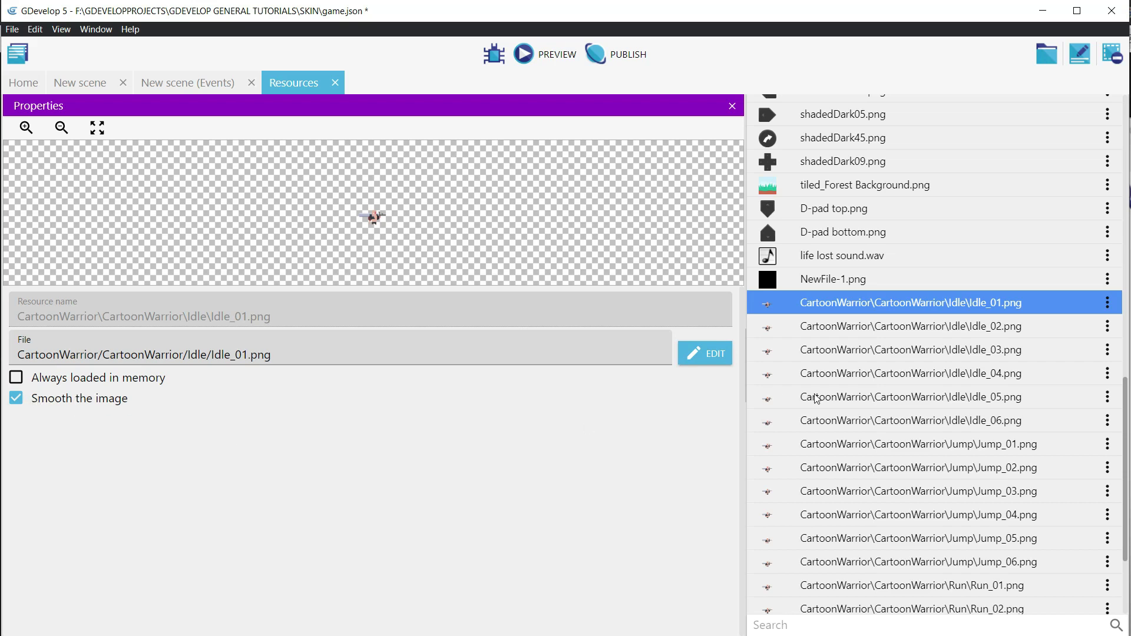
Step: Turn off 'Smooth the image' for the CartoonWarrior Idle_01 to Idle_06 images
scroll(1052, 412, down, 3)
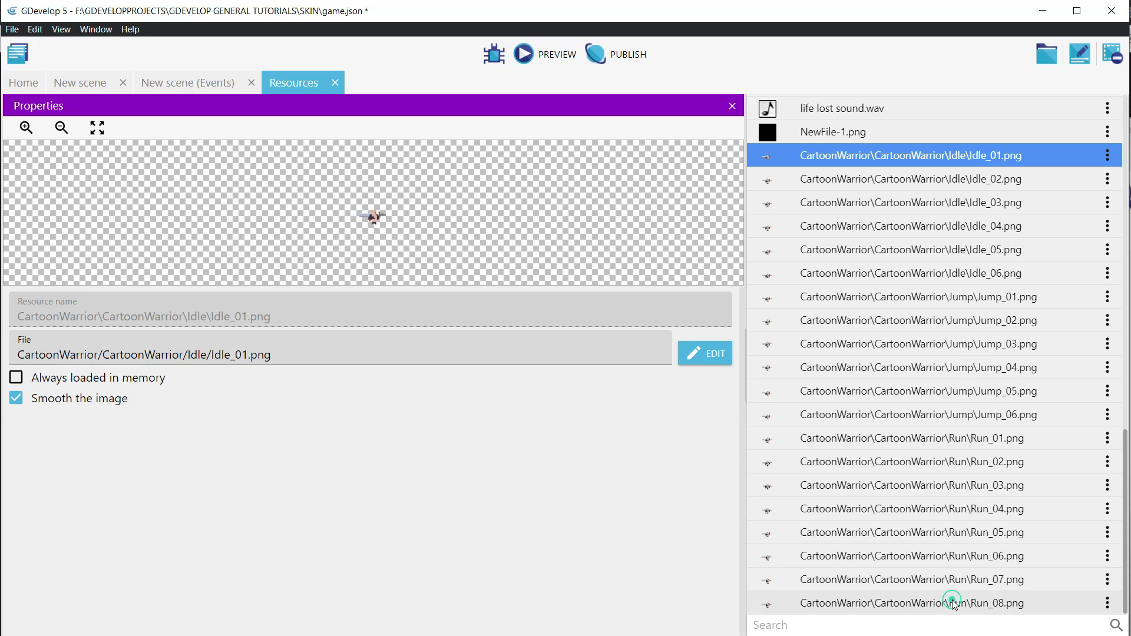
scroll(953, 601, up, 3)
click(18, 405)
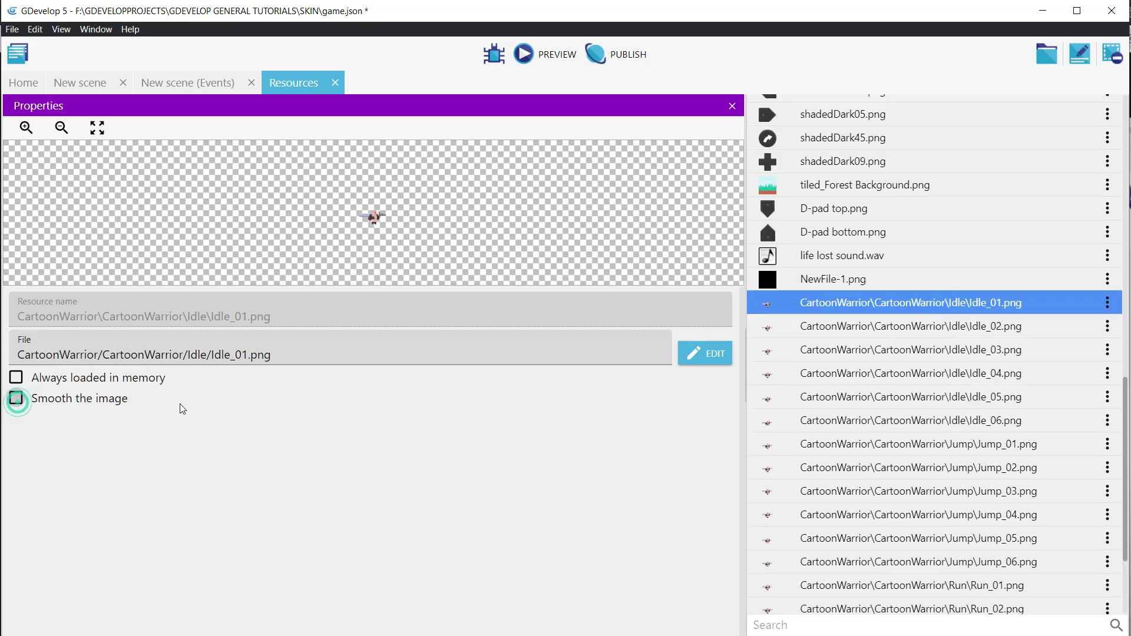
click(868, 332)
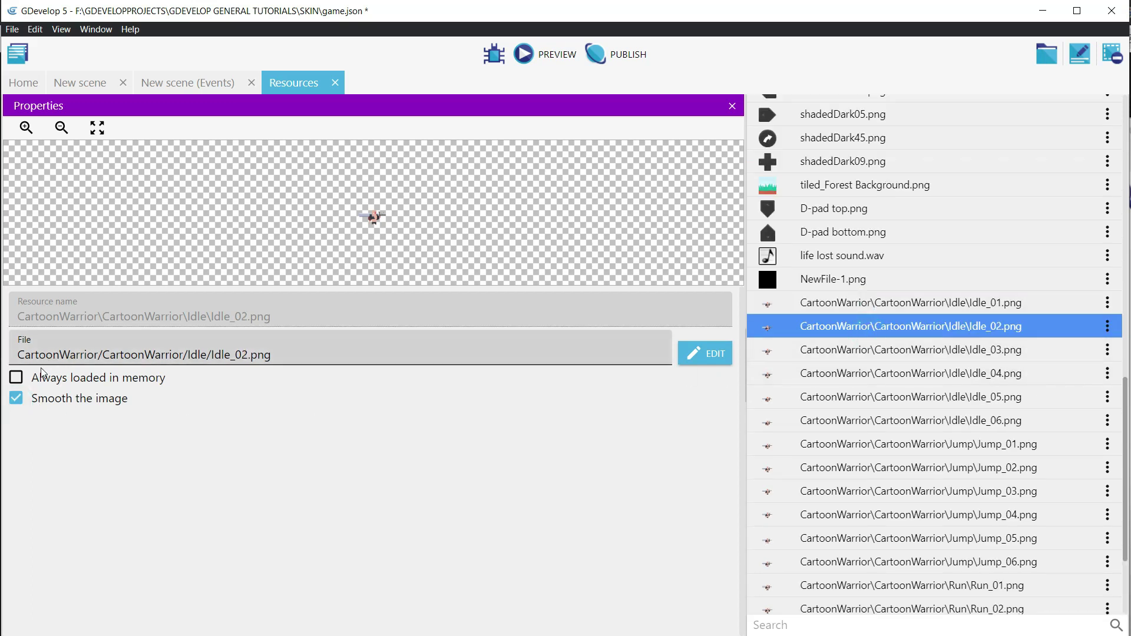
click(19, 404)
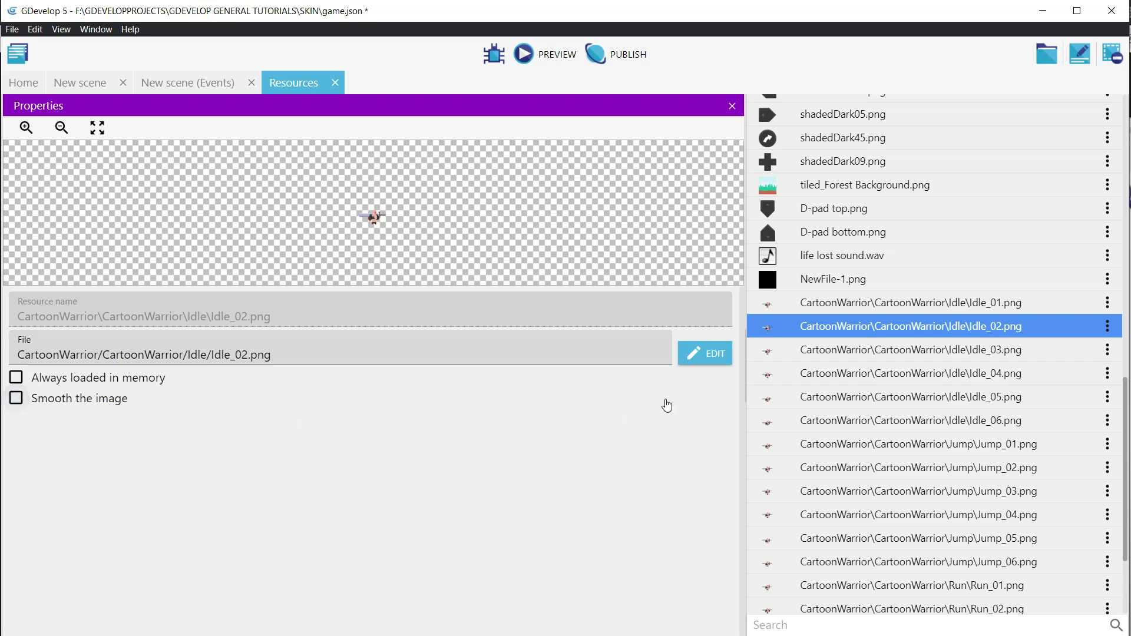
click(858, 354)
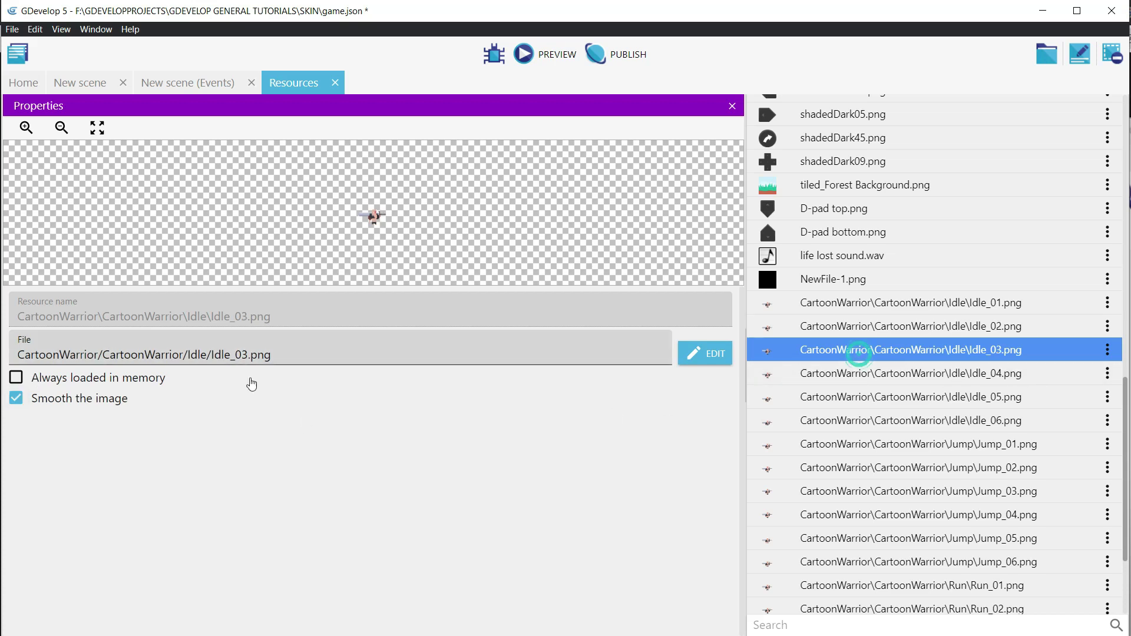
click(16, 399)
click(883, 377)
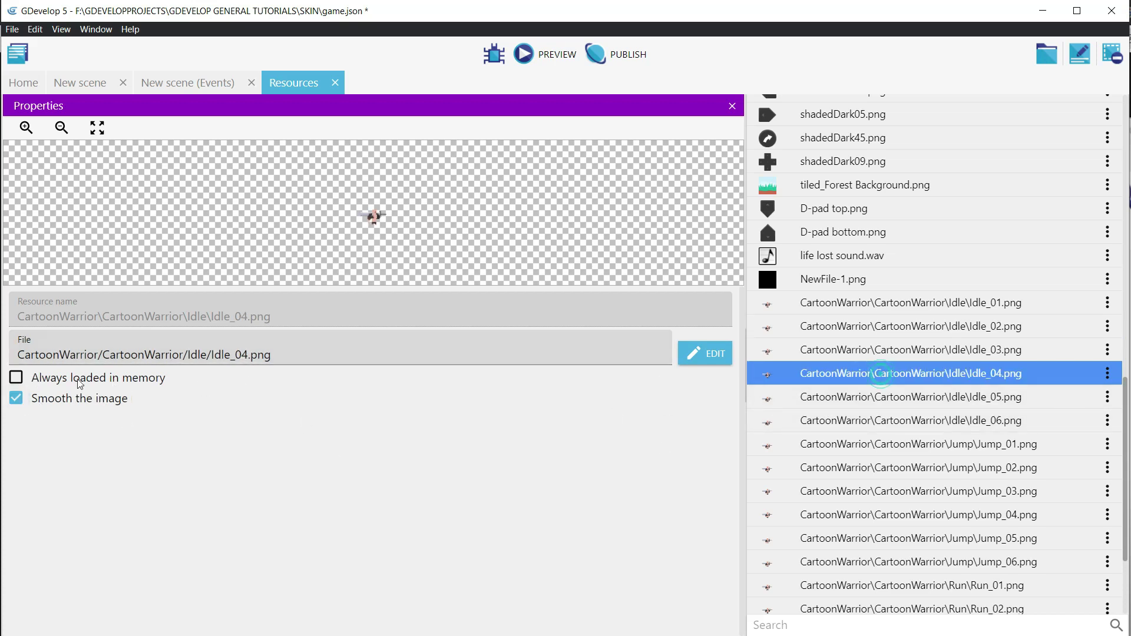
click(16, 398)
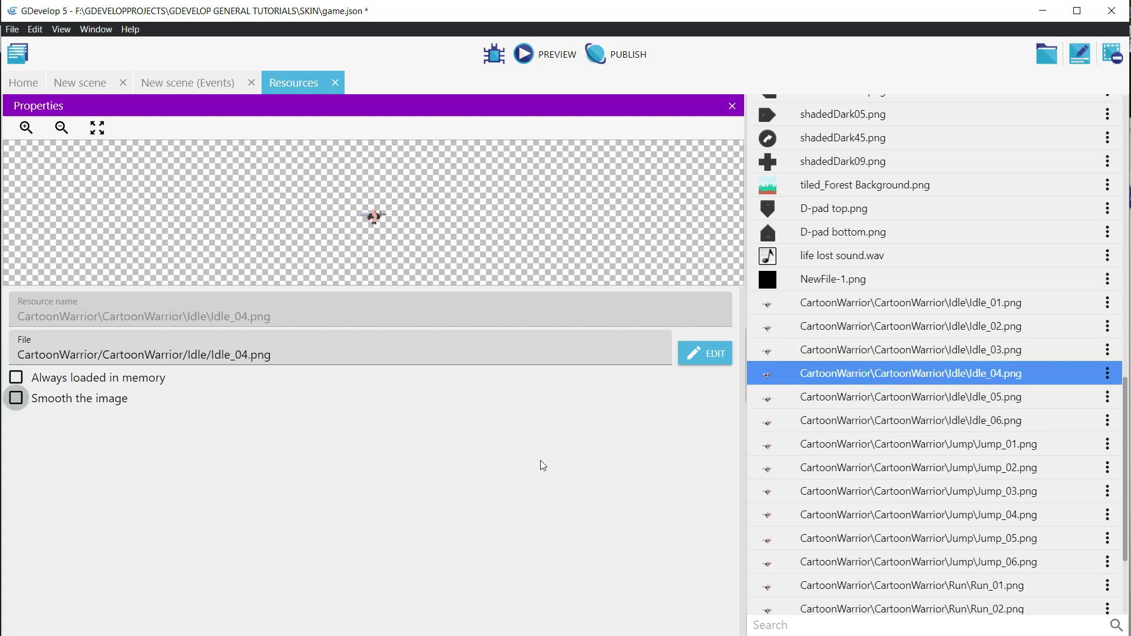
click(840, 400)
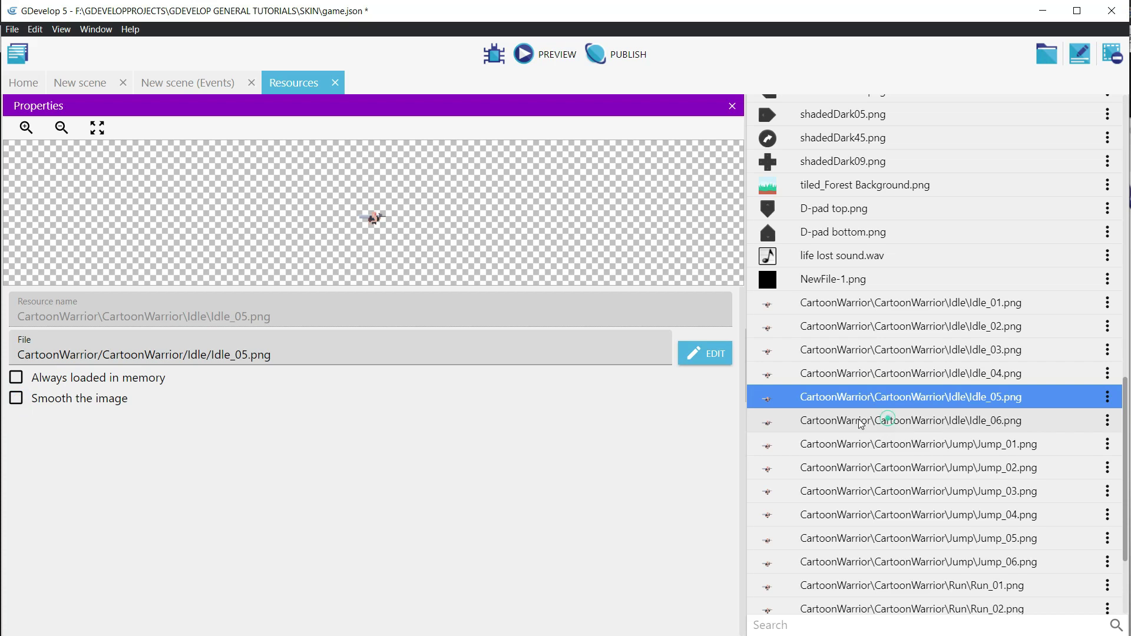
click(888, 422)
click(37, 404)
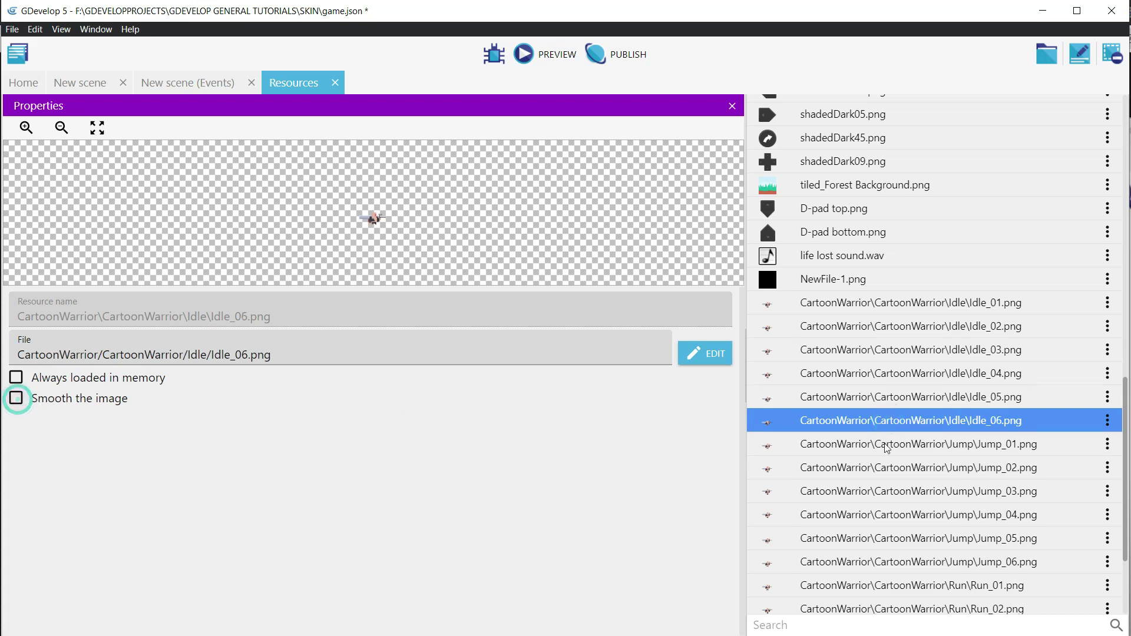
Step: Turn off smoothing for the Jump_01 to Jump_06 images and close the Resources editor
click(884, 445)
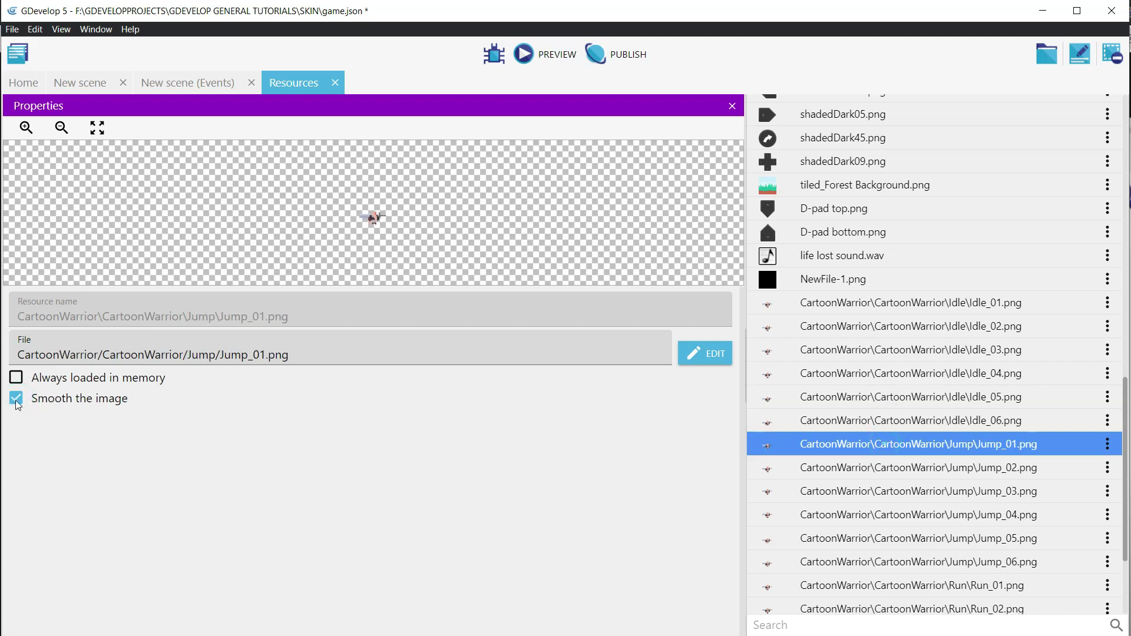
click(971, 472)
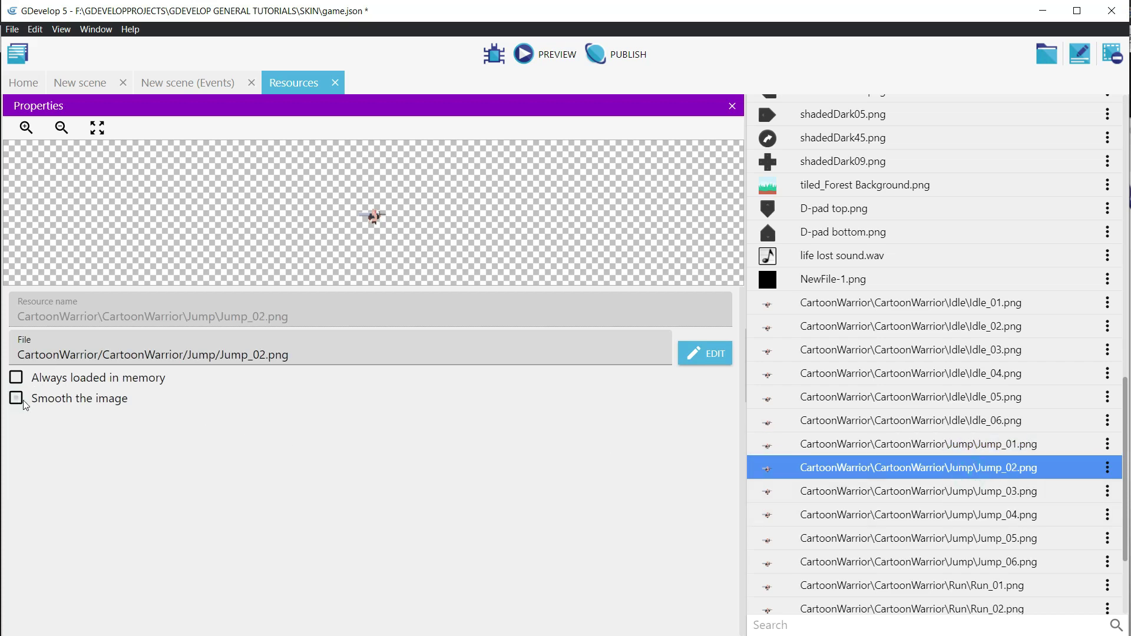
click(912, 497)
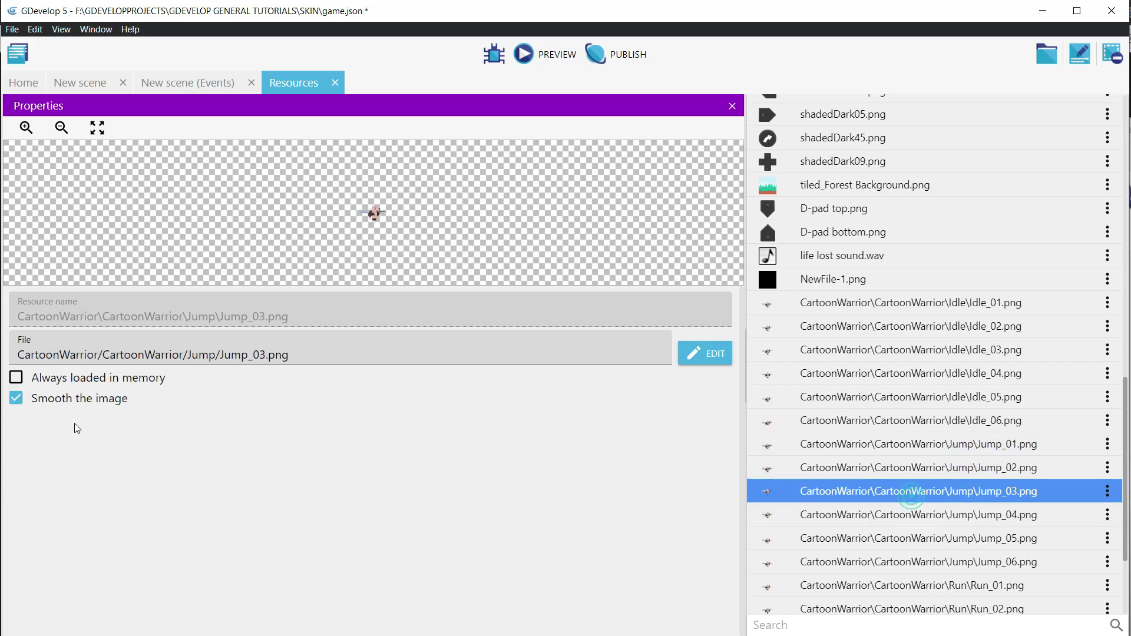
click(22, 411)
click(865, 517)
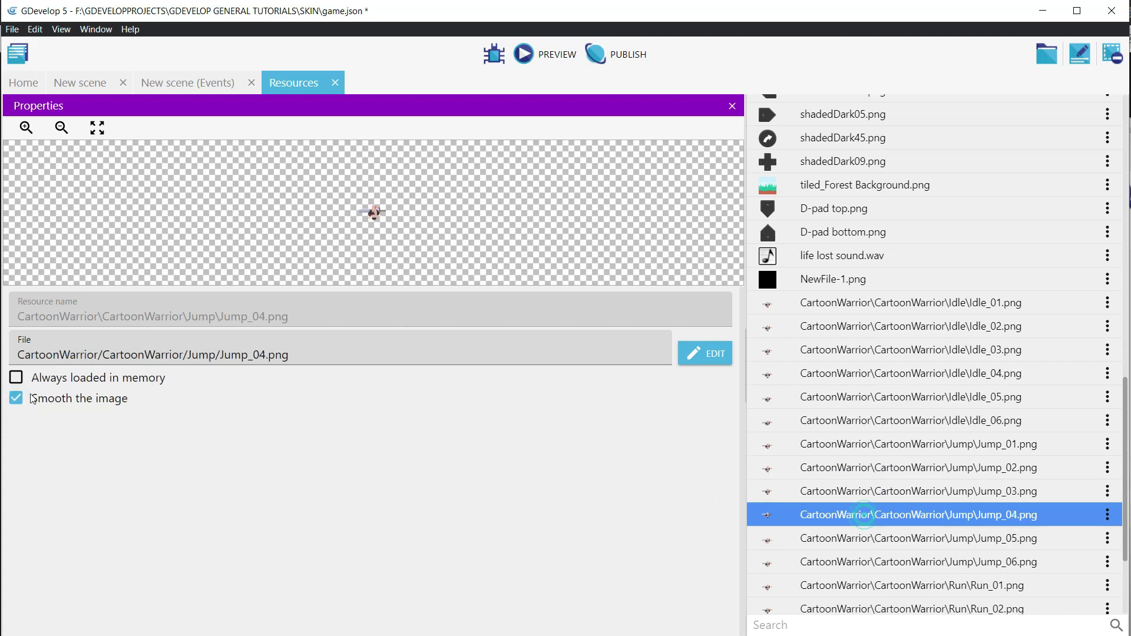
click(17, 407)
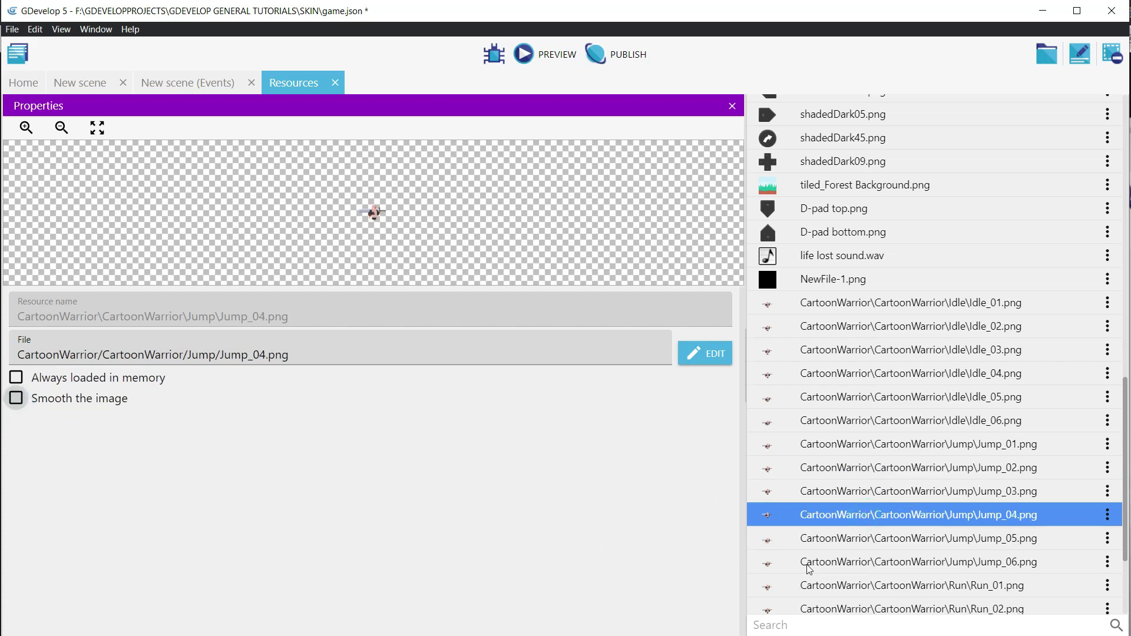
click(891, 541)
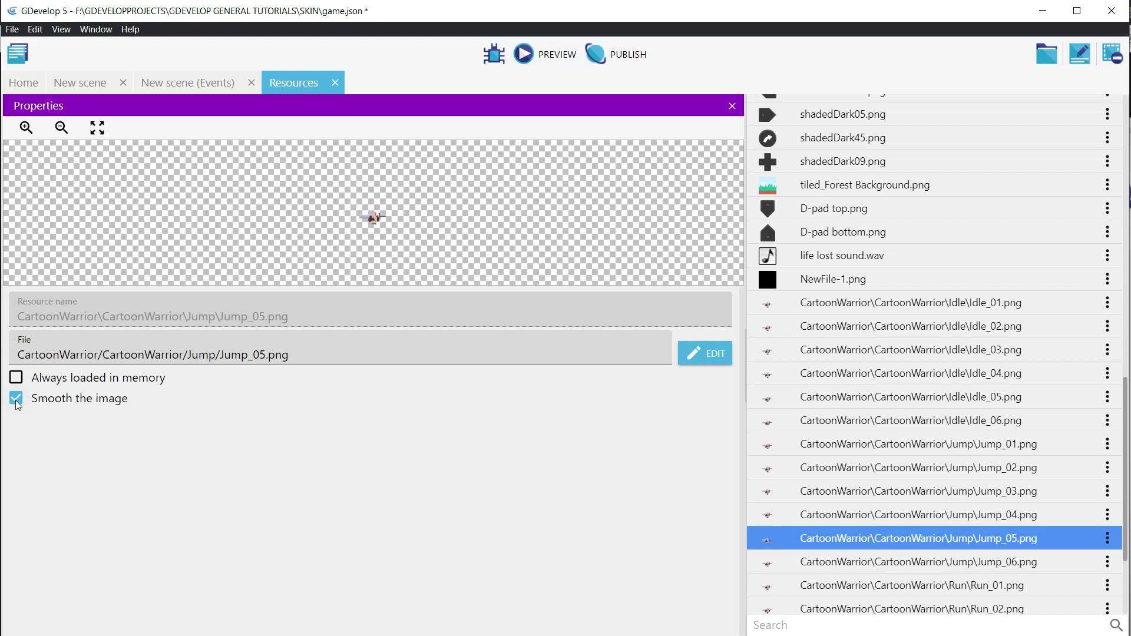
click(943, 563)
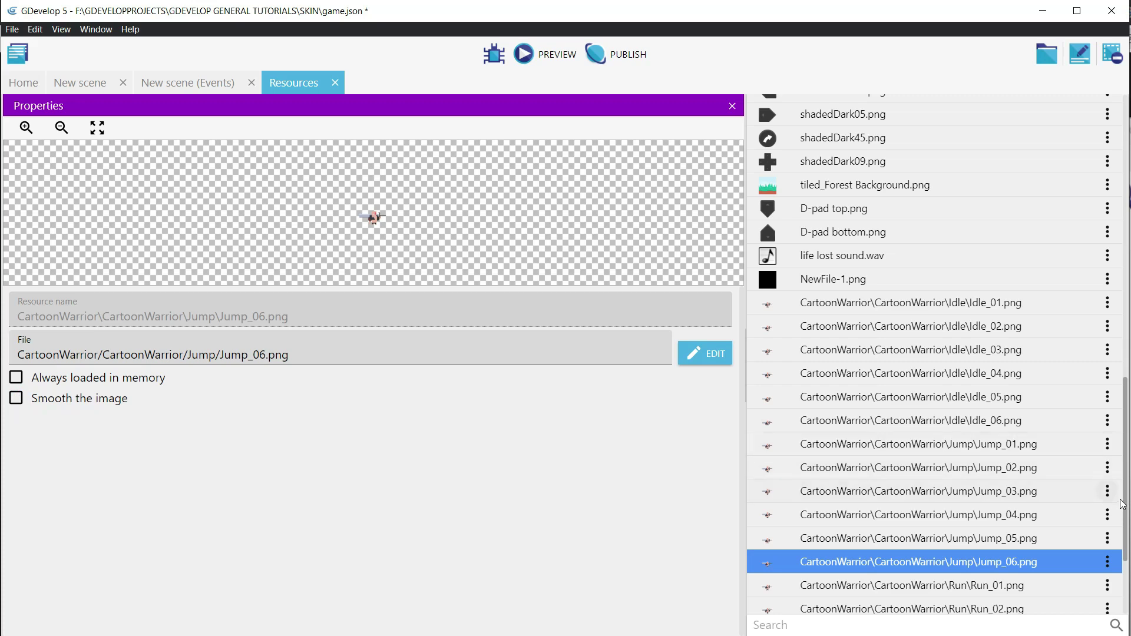
click(896, 585)
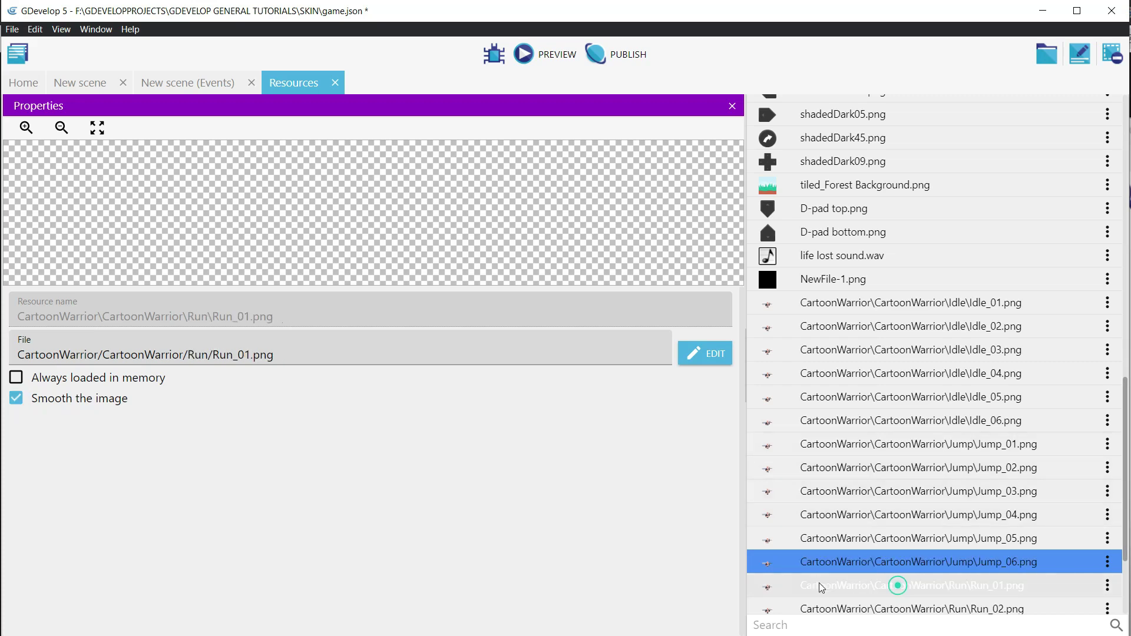
key(ctrl+w)
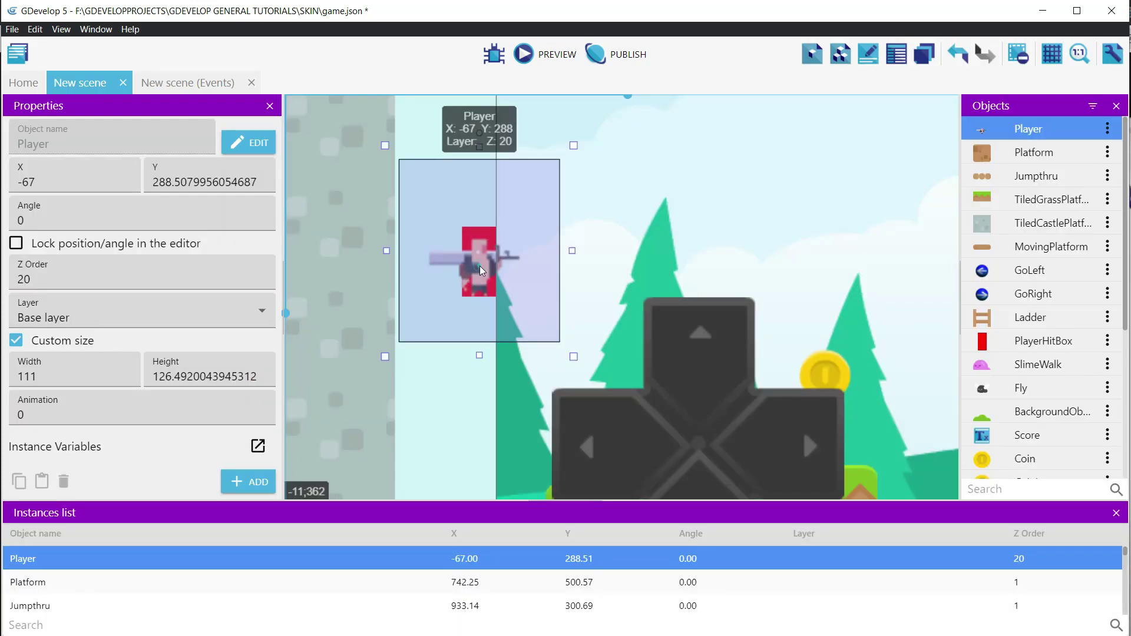
Step: Launch a game preview and walk the warrior right, back left, then jump
click(544, 59)
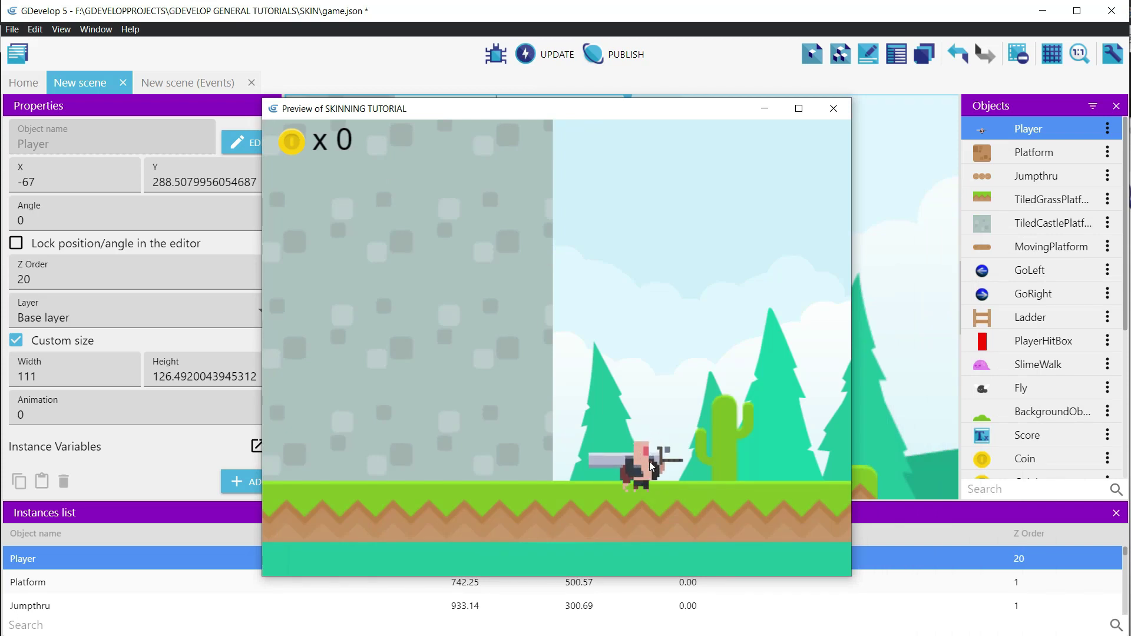
key(Right)
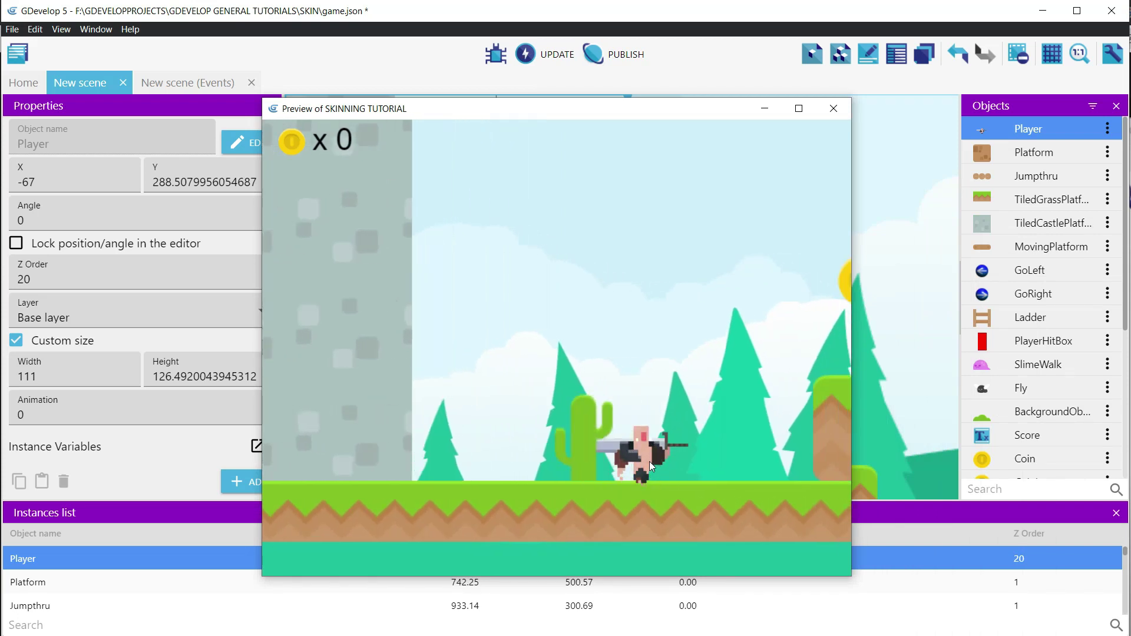
key(Left)
key(space)
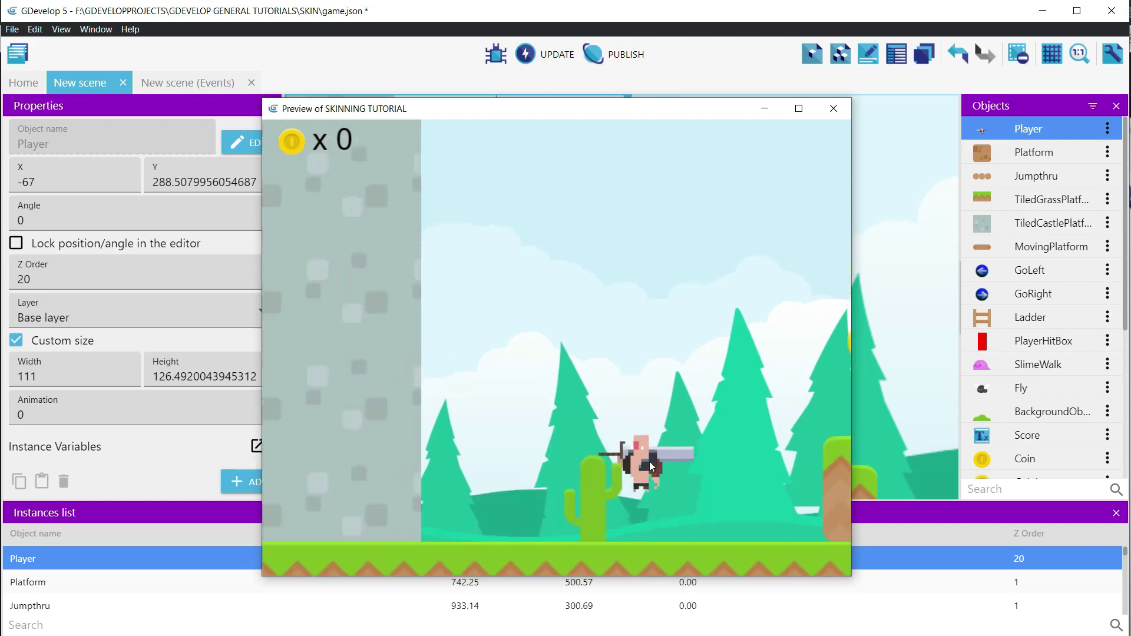
Step: Walk and jump the warrior across platforms, collecting coins until the counter reads 350
key(Right)
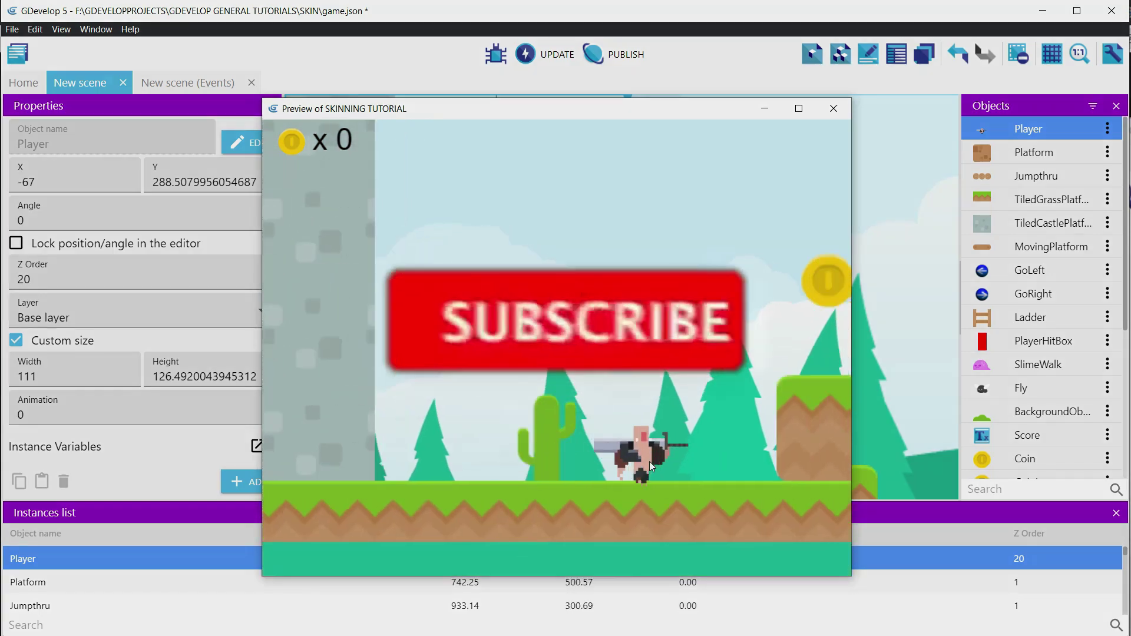
key(Right)
key(space)
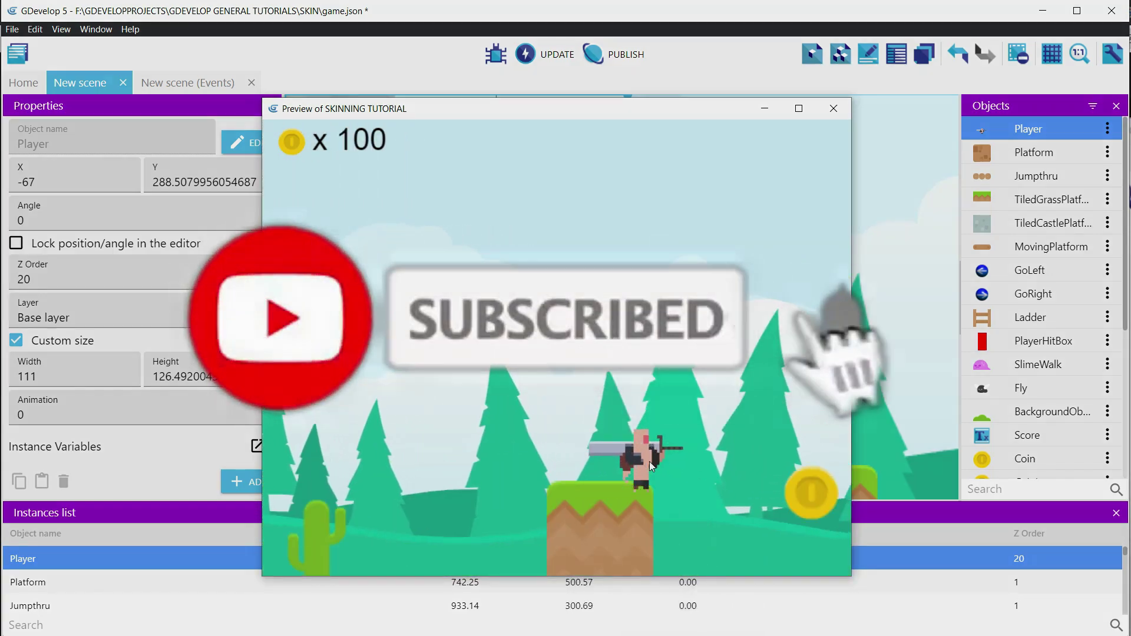
key(Left)
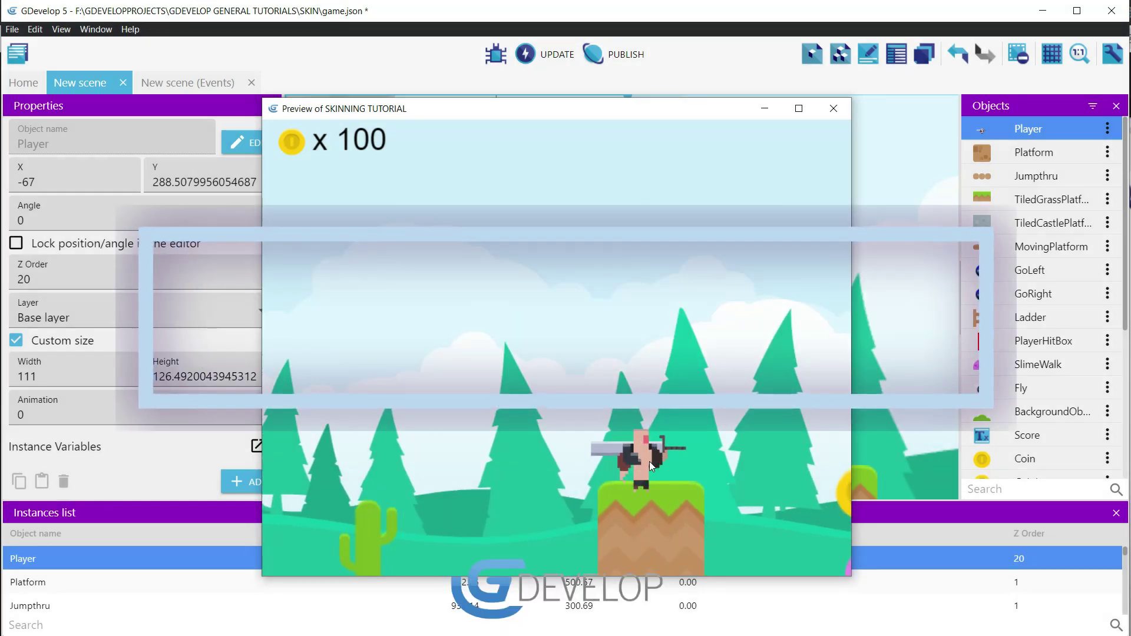
key(Right)
key(space)
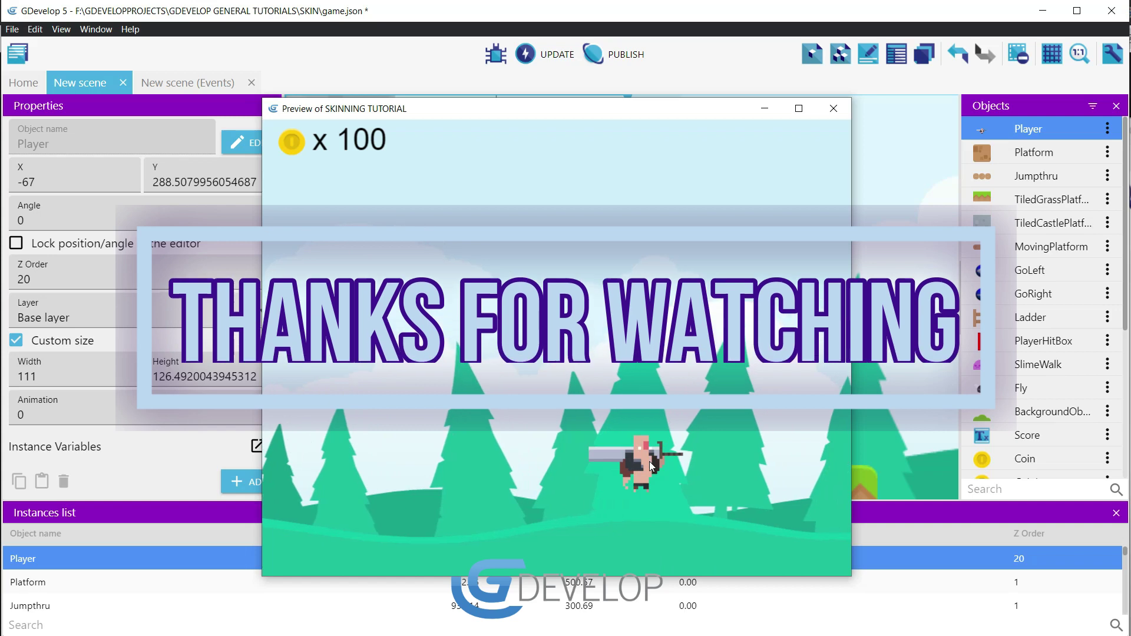
key(Right)
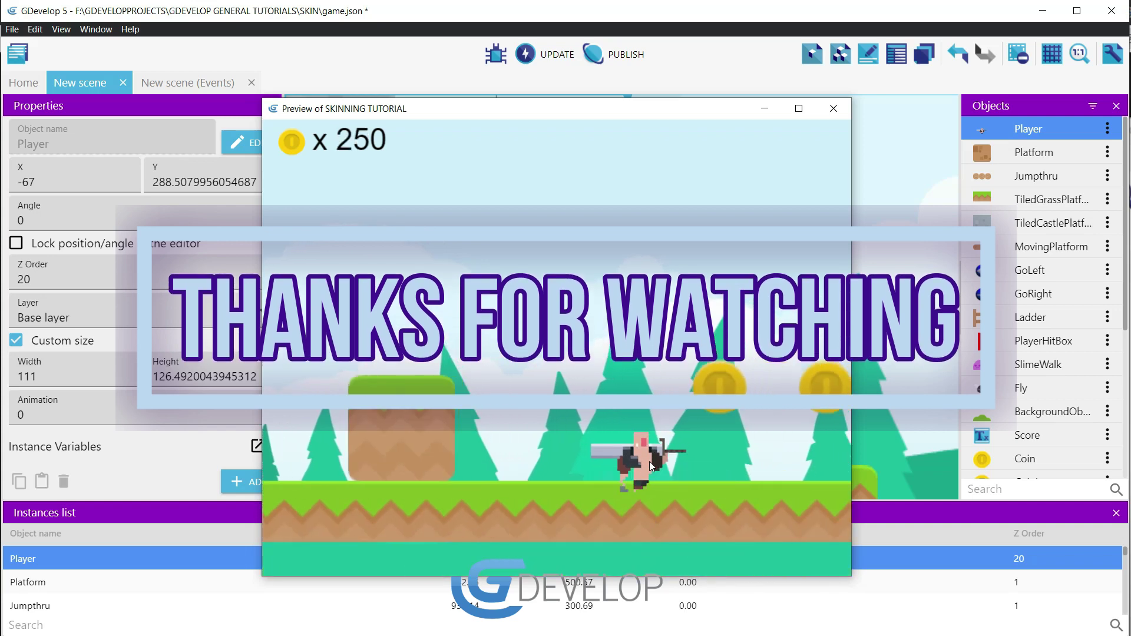
key(space)
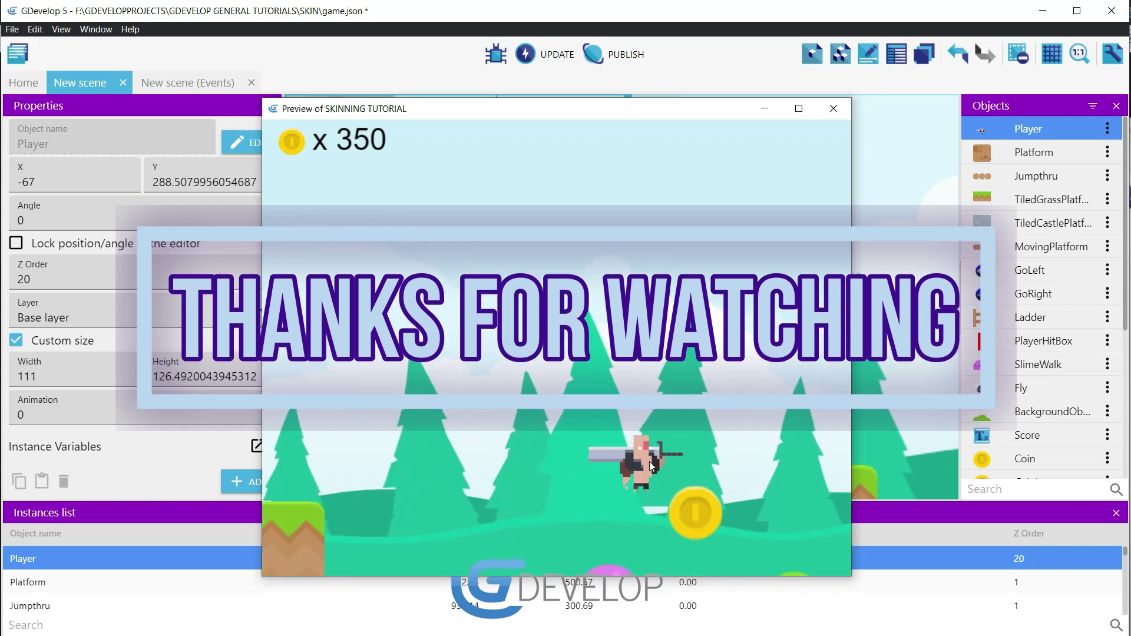